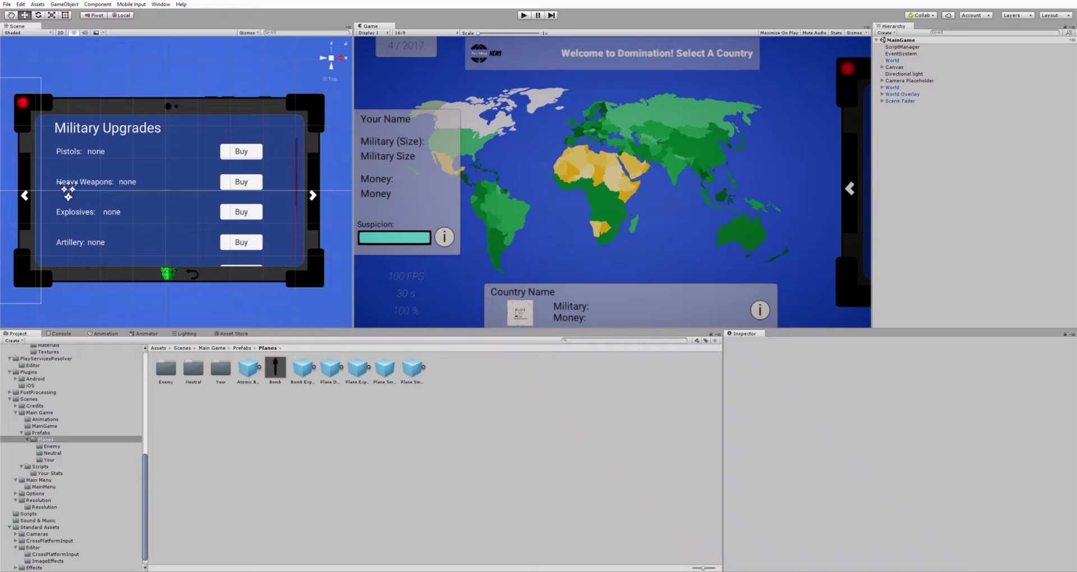
# Shift the Your Stats labels left beside the Details, Lower Suspicion and Overview buttons.
pyautogui.click(894, 141)
pyautogui.click(914, 148)
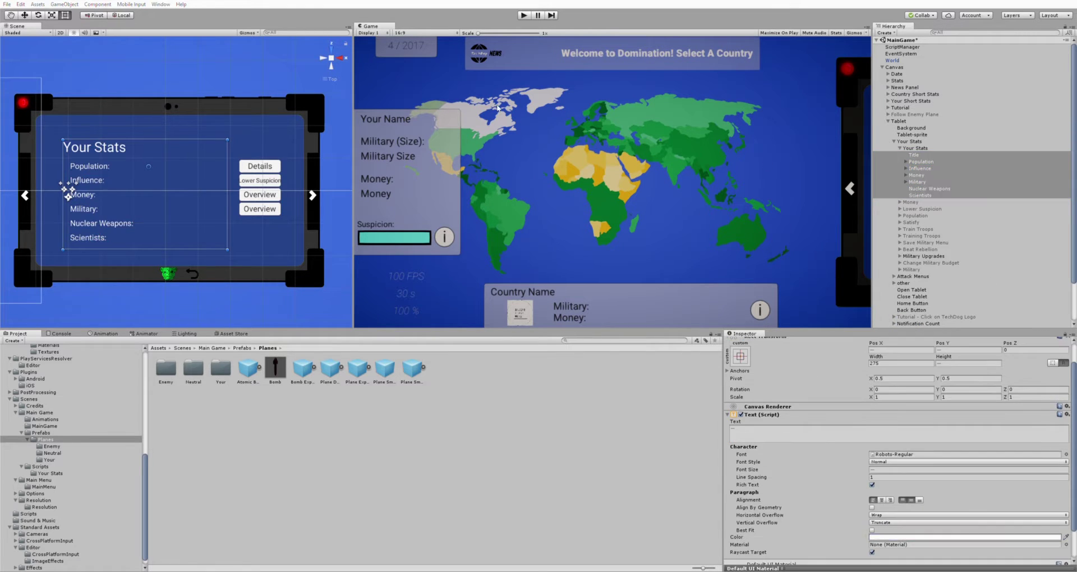
pyautogui.click(90, 159)
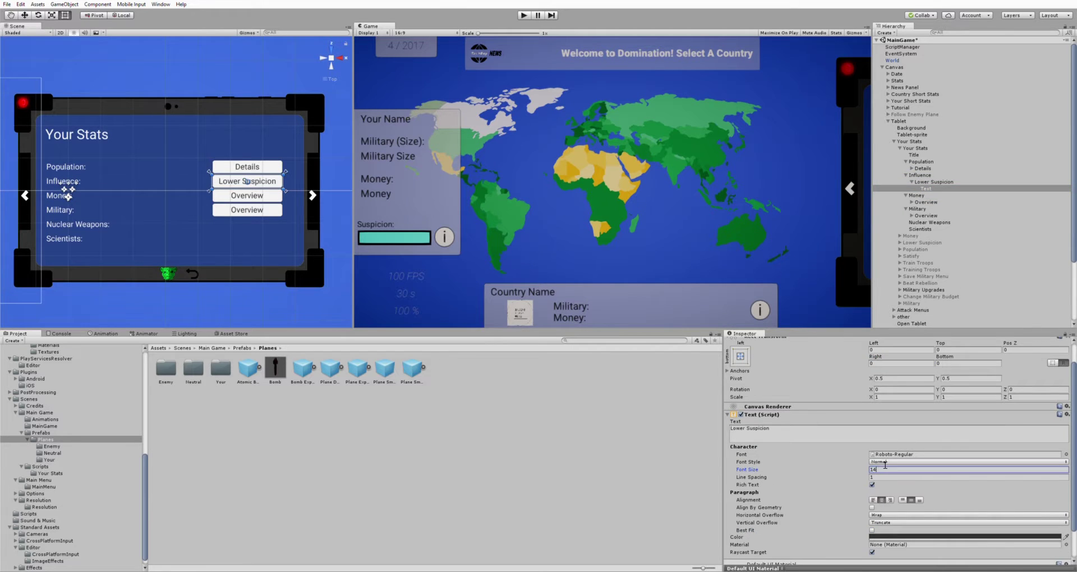
pyautogui.click(894, 141)
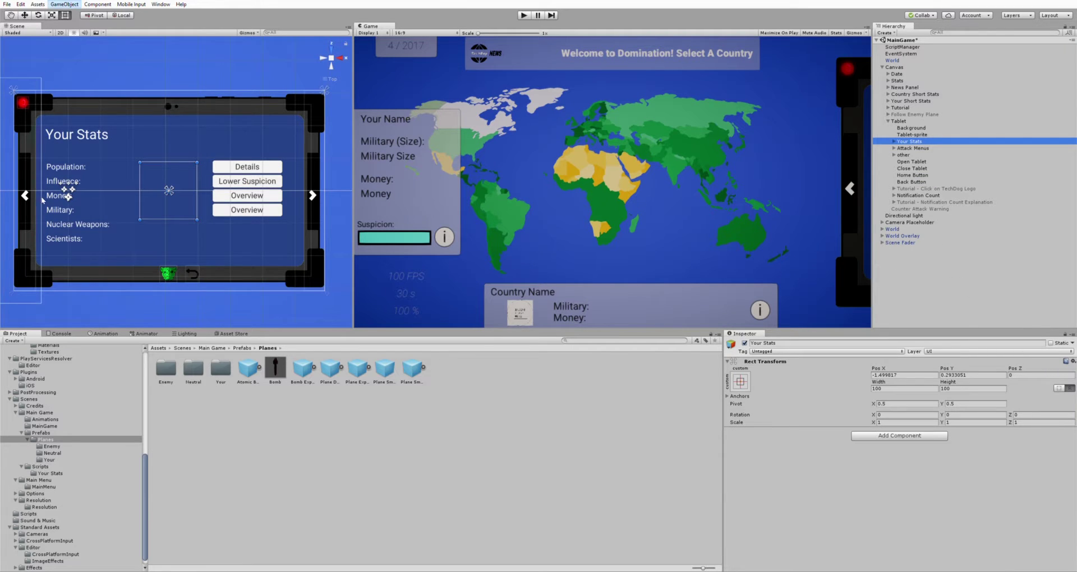
pyautogui.click(72, 185)
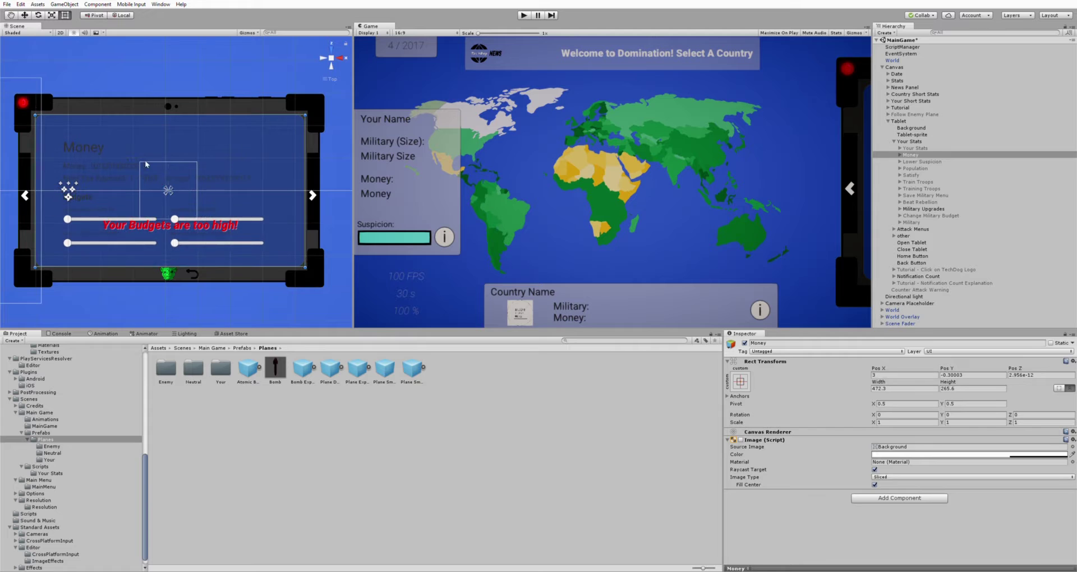
# Move the Development Budget label slightly right and down among the Money panel texts.
pyautogui.moveTo(145, 160); pyautogui.dragTo(86, 224)
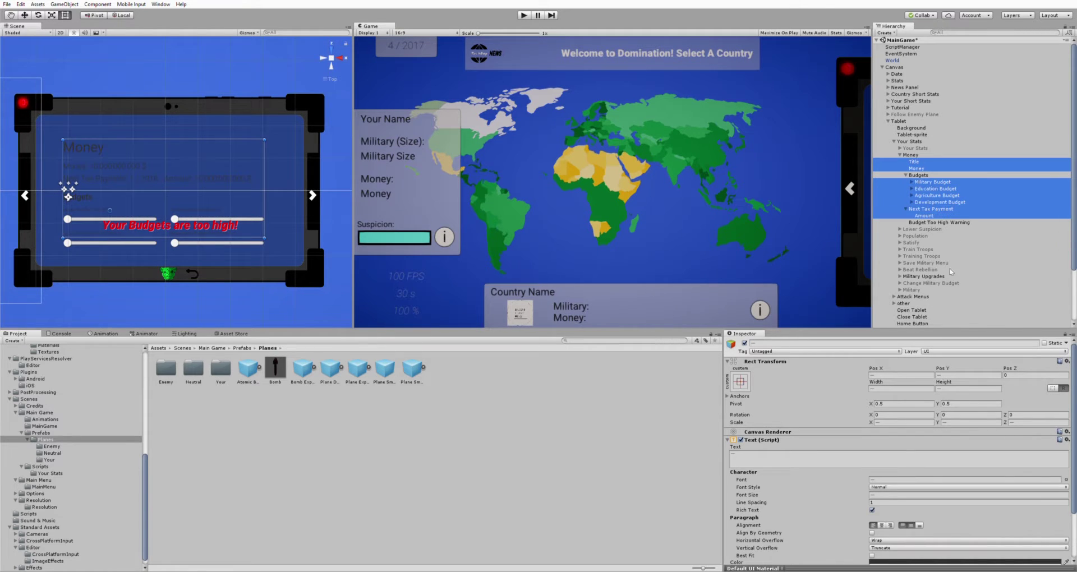
pyautogui.click(67, 190)
pyautogui.click(148, 126)
pyautogui.click(83, 187)
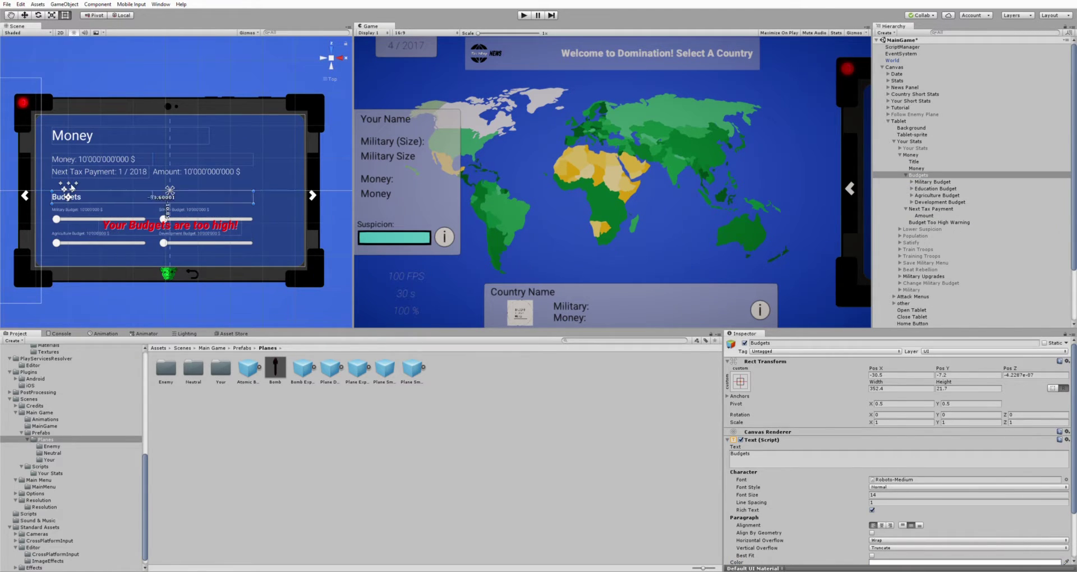
pyautogui.click(85, 228)
pyautogui.click(80, 231)
pyautogui.moveTo(253, 229); pyautogui.dragTo(274, 230)
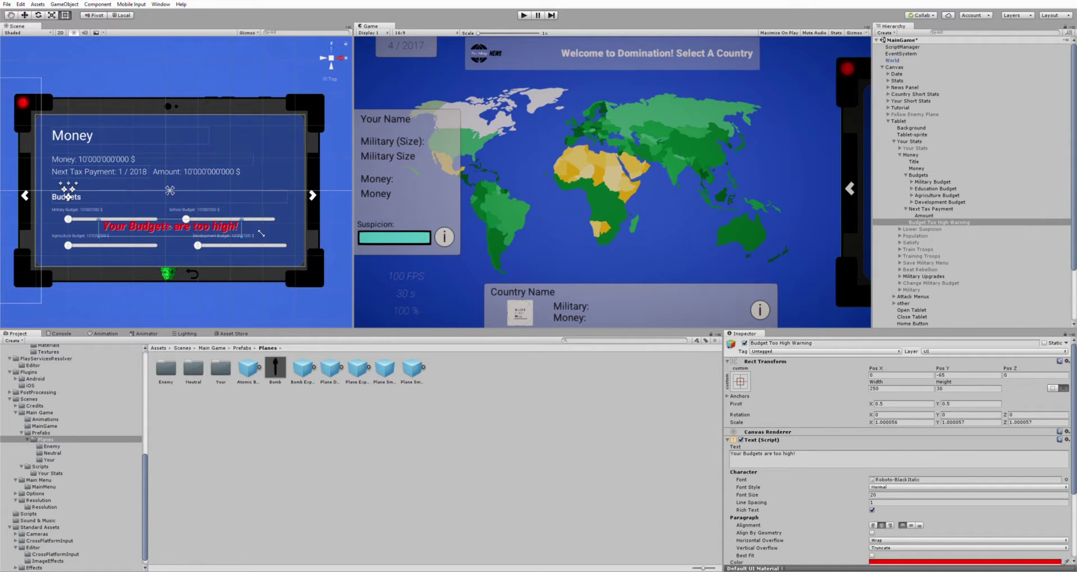
pyautogui.click(158, 239)
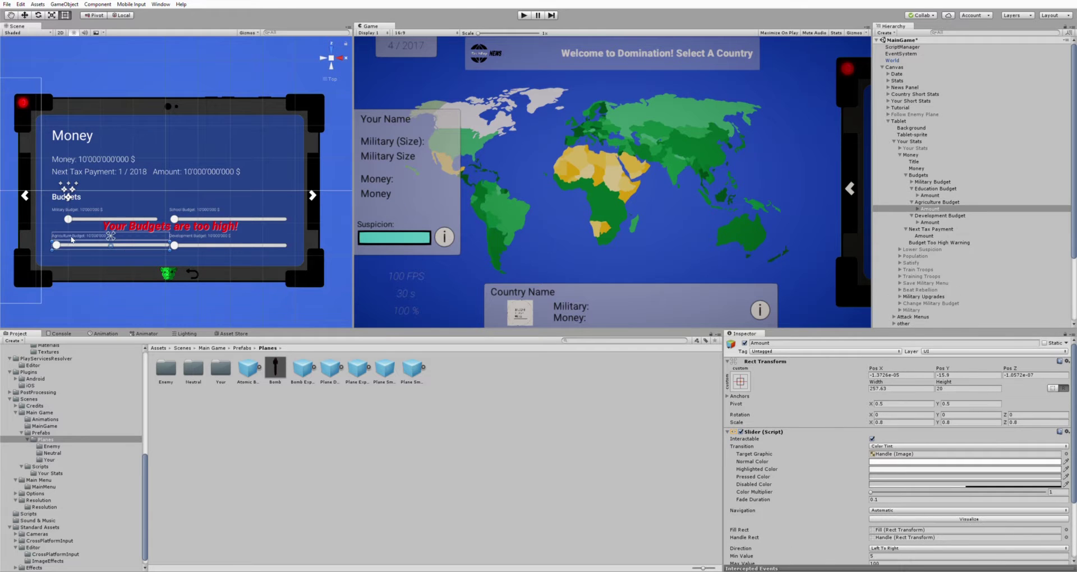
pyautogui.click(153, 233)
pyautogui.click(58, 213)
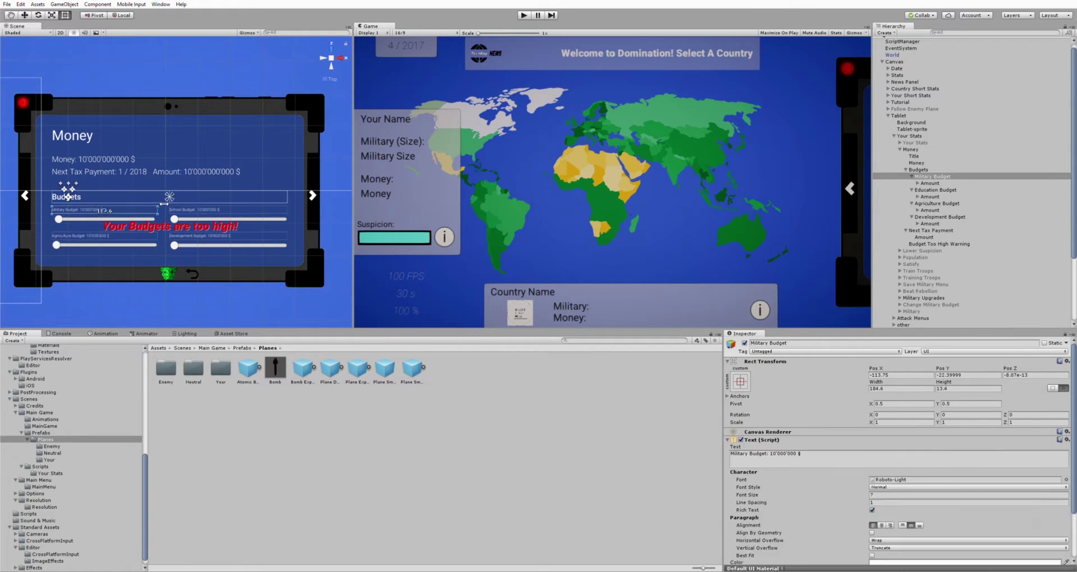
pyautogui.click(69, 203)
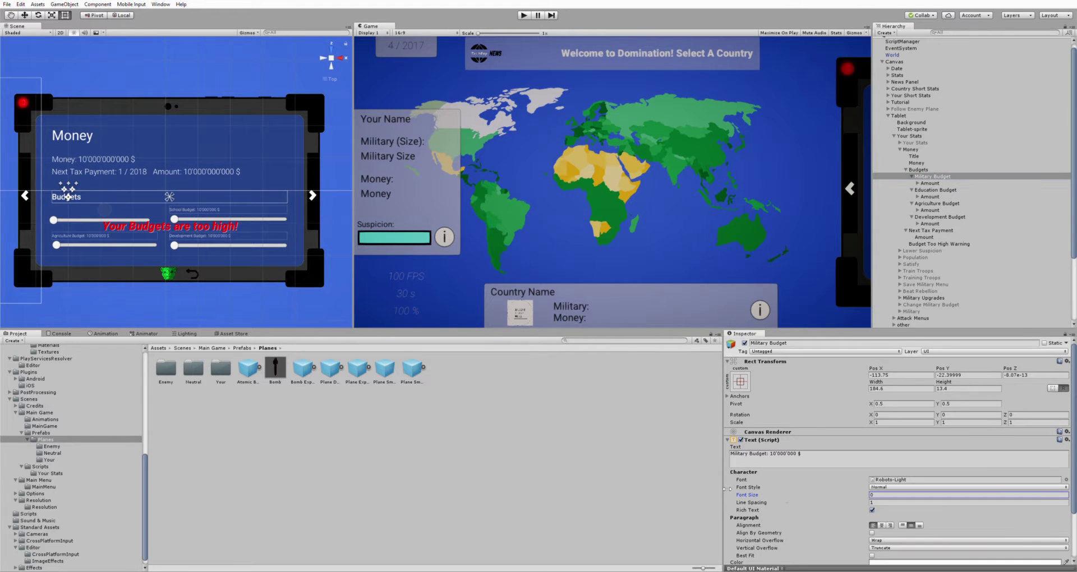
# Set all four budget labels' height to 16.
pyautogui.press('Up')
pyautogui.press('Up')
pyautogui.press('Up')
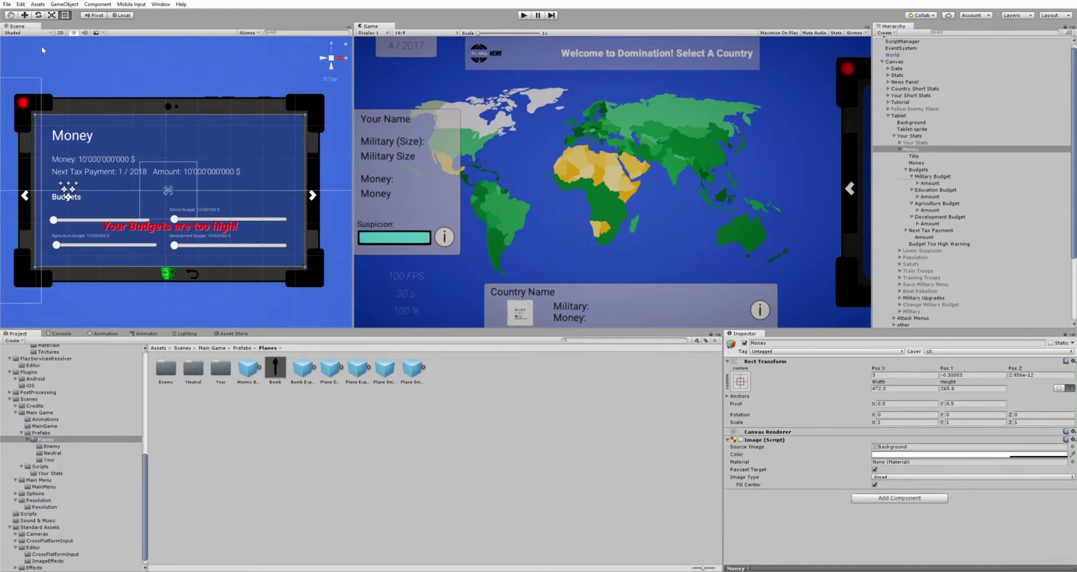
pyautogui.hotkey('ctrl', 'z')
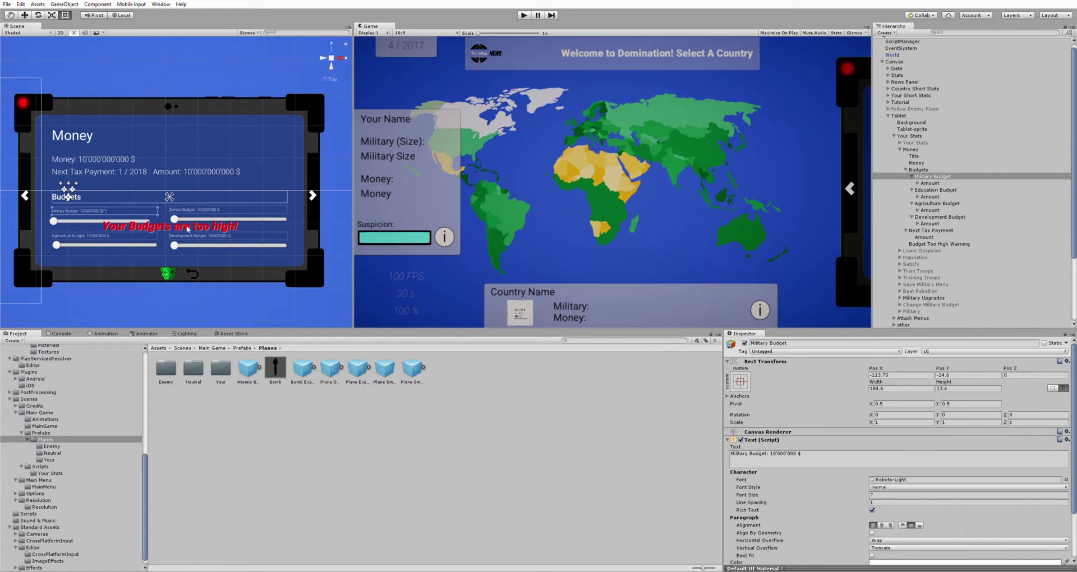
pyautogui.keyDown('shift'); pyautogui.click(190, 210); pyautogui.keyUp('shift')
pyautogui.keyDown('shift'); pyautogui.click(78, 236); pyautogui.keyUp('shift')
pyautogui.keyDown('shift'); pyautogui.click(190, 235); pyautogui.keyUp('shift')
pyautogui.click(961, 388)
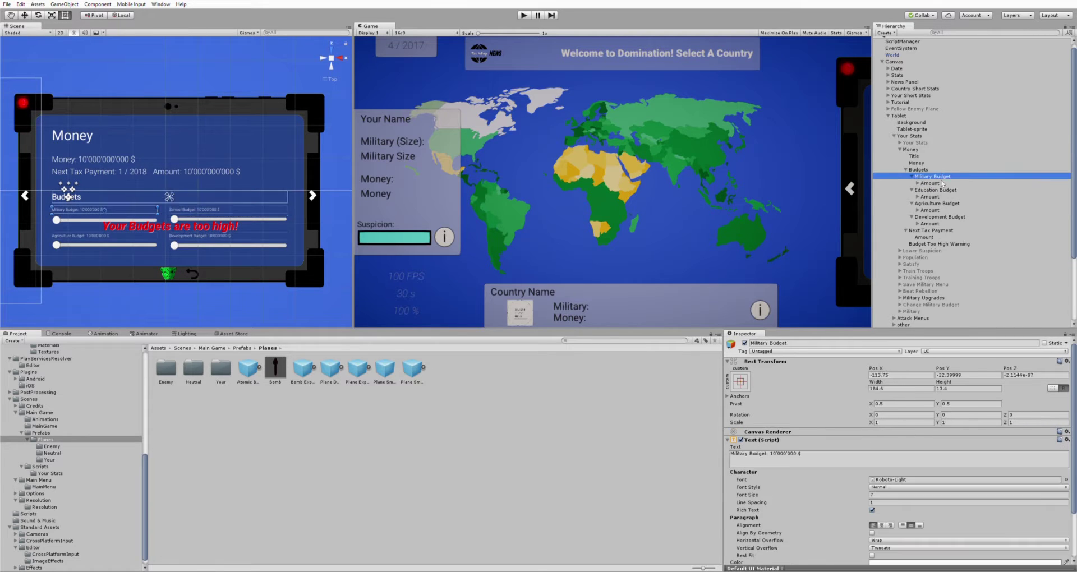
pyautogui.write('16')
# Tweak and revert the Agriculture Budget label text, then show the Lower Suspicion panel.
pyautogui.click(937, 203)
pyautogui.click(793, 454)
pyautogui.hotkey('ctrl', 'z')
pyautogui.hotkey('ctrl', 'z')
pyautogui.hotkey('ctrl', 'z')
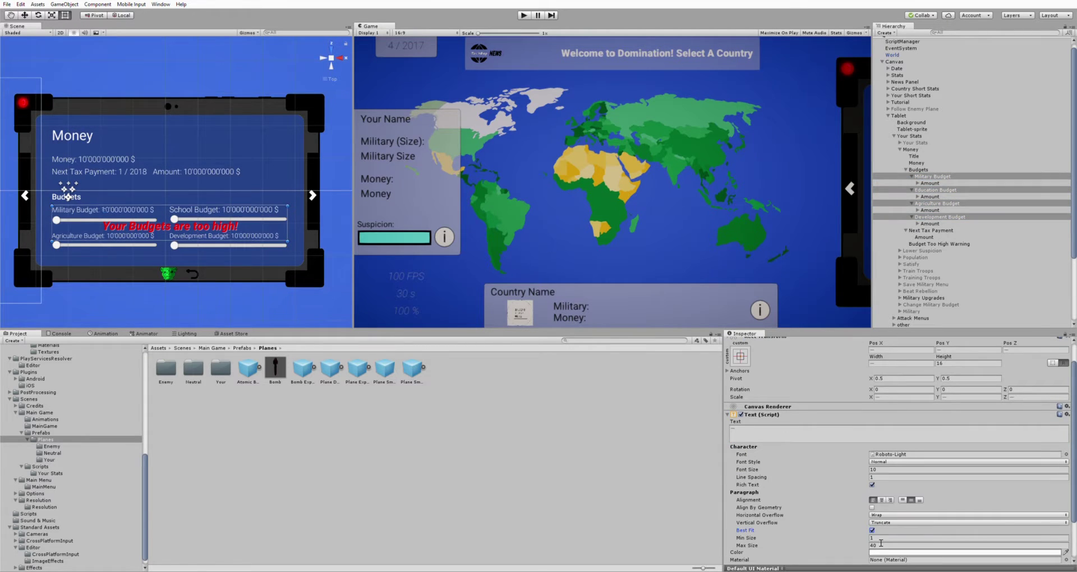
pyautogui.hotkey('ctrl', 'z')
pyautogui.click(910, 144)
pyautogui.click(112, 147)
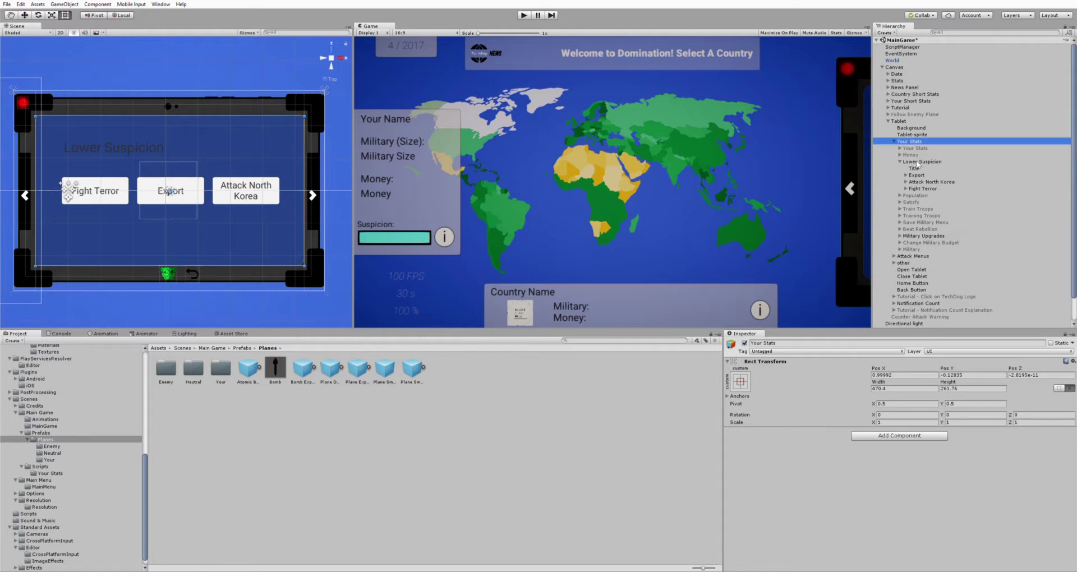
# Review the Population, Satisfy and Train Troops panels and their title and value texts.
pyautogui.click(914, 196)
pyautogui.moveTo(56, 135); pyautogui.dragTo(239, 230)
pyautogui.click(85, 147)
pyautogui.click(85, 147)
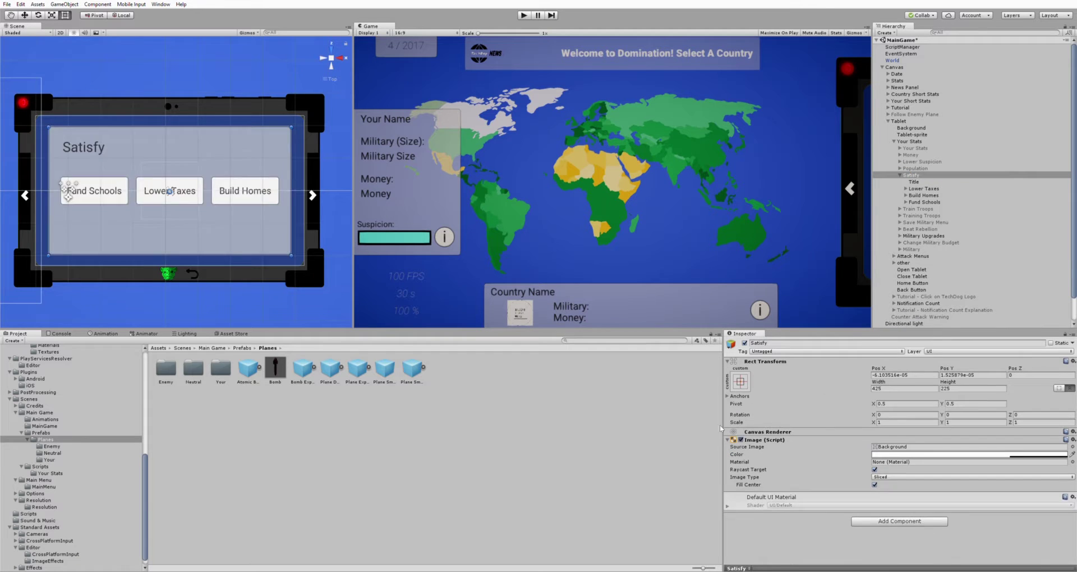
pyautogui.click(85, 147)
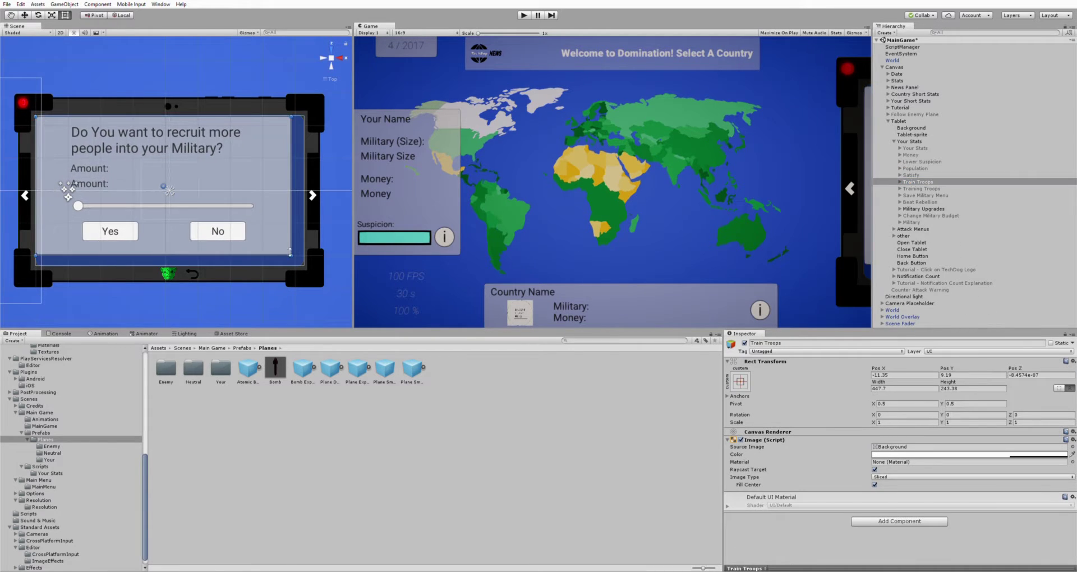
pyautogui.moveTo(56, 197); pyautogui.dragTo(314, 96)
# Step through Training Troops, Save Military Menu and Beat Rebellion panels to the Buy Pistol dialog.
pyautogui.click(921, 229)
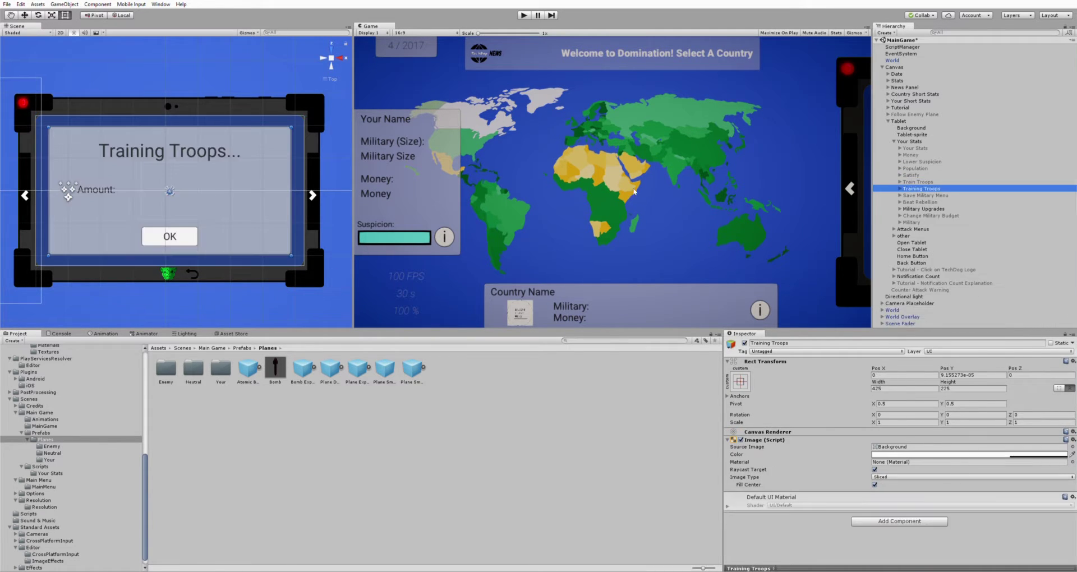
pyautogui.click(94, 192)
pyautogui.click(94, 191)
pyautogui.click(94, 191)
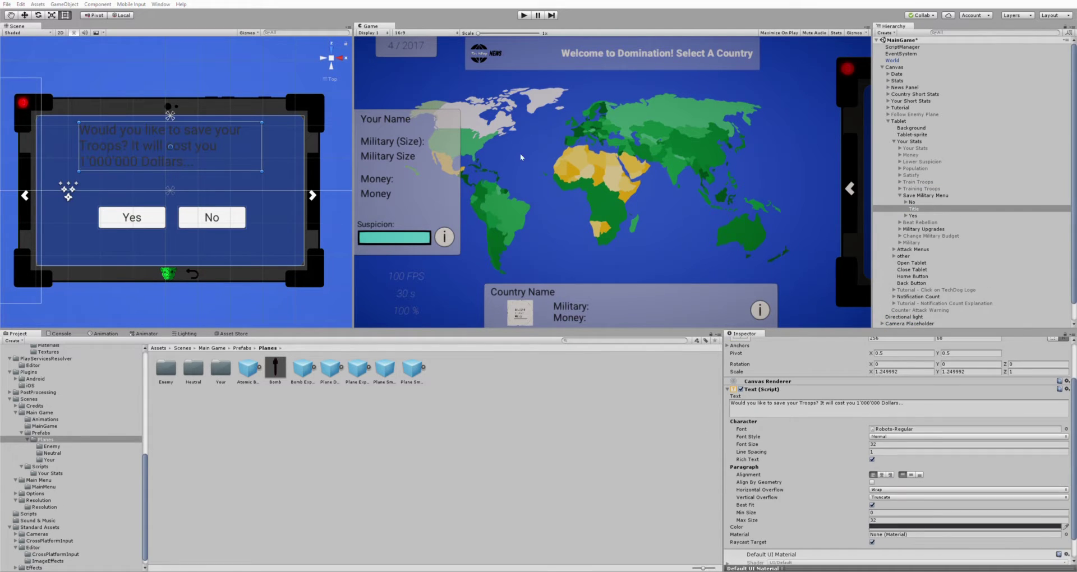
pyautogui.click(94, 191)
pyautogui.click(186, 128)
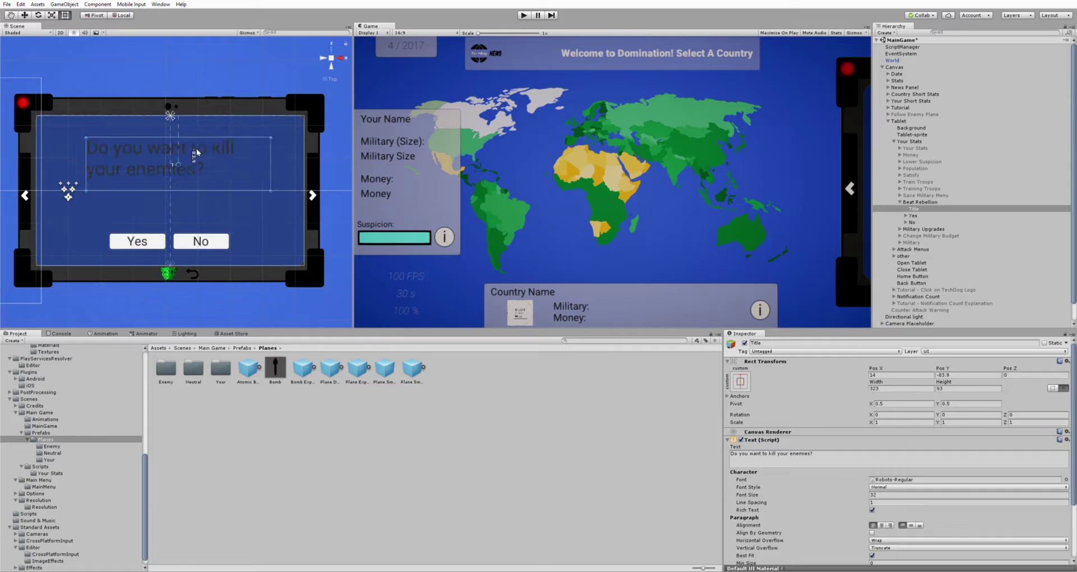
pyautogui.click(306, 260)
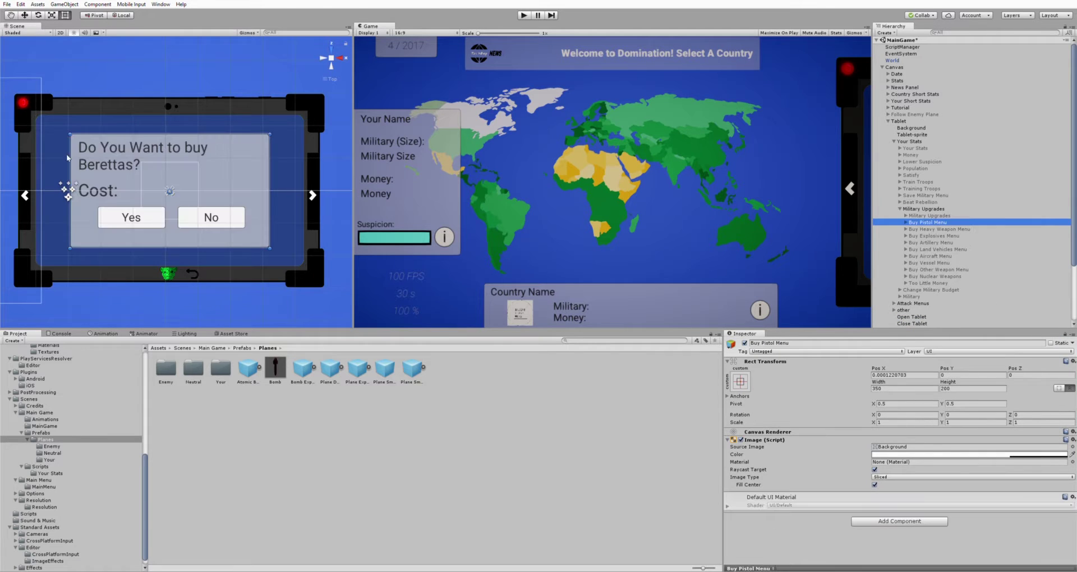
# Set the Buy Pistol dialog's Title and Cost text to white.
pyautogui.click(143, 137)
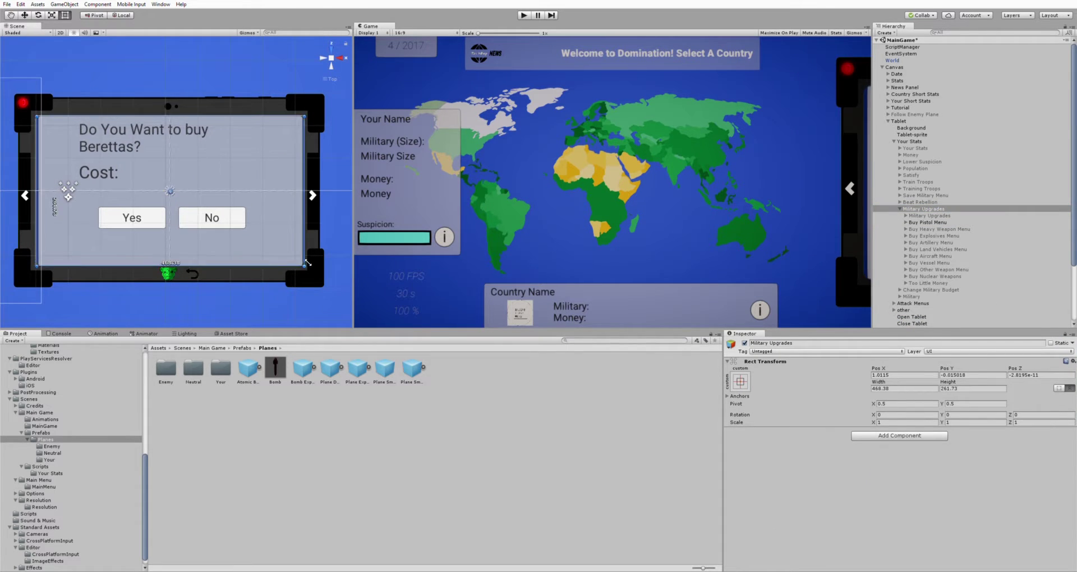
pyautogui.keyDown('shift'); pyautogui.click(98, 173); pyautogui.keyUp('shift')
pyautogui.hotkey('ctrl', 'z')
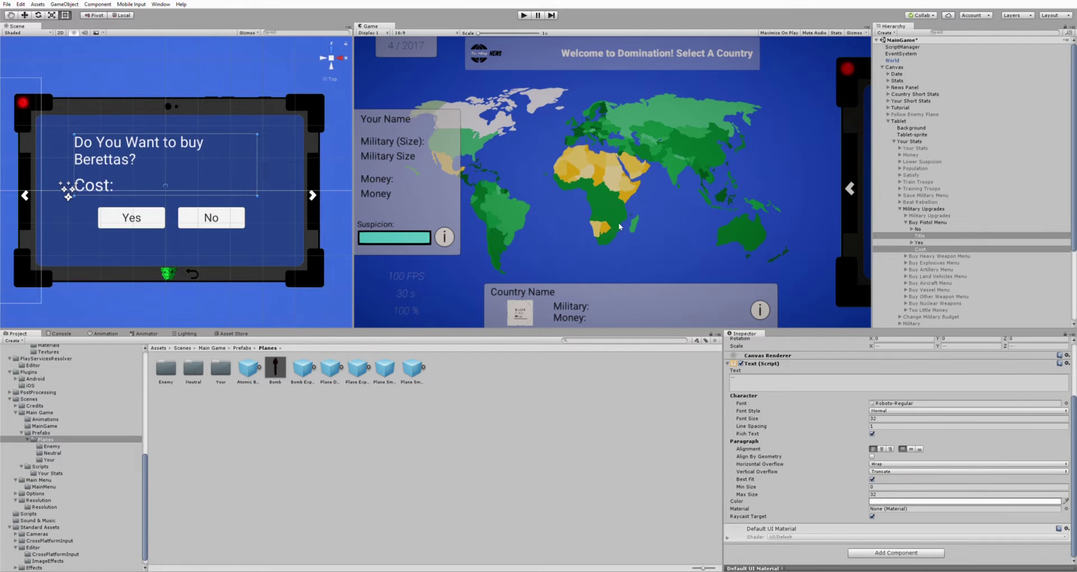
pyautogui.click(920, 222)
pyautogui.click(905, 222)
pyautogui.click(912, 229)
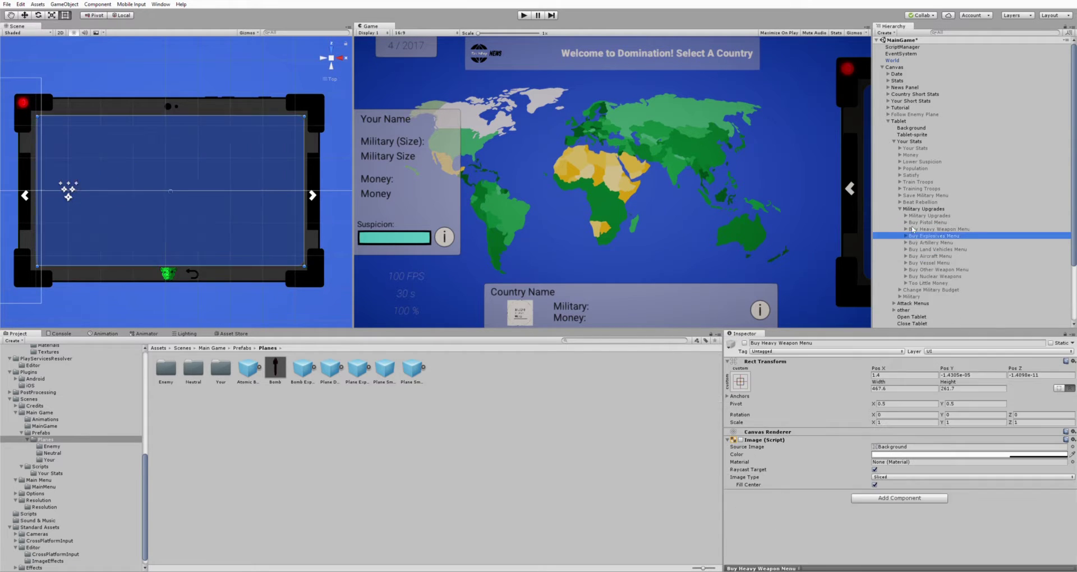
# Step through the Buy Artillery, Land Vehicles and Aircraft menus.
pyautogui.press('Down')
pyautogui.press('Right')
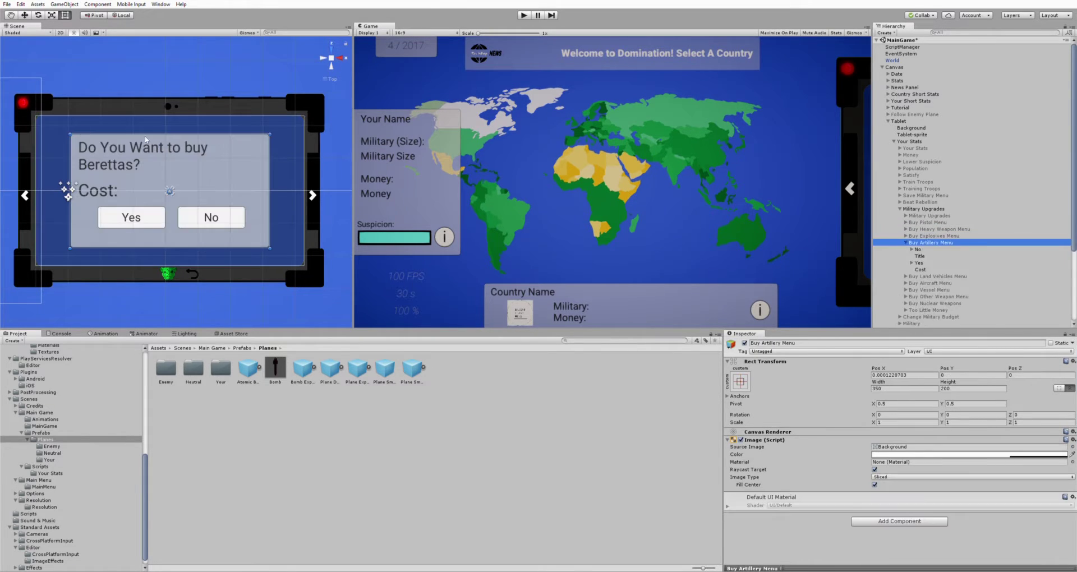
pyautogui.press('Left')
pyautogui.press('Down')
pyautogui.press('Right')
pyautogui.click(920, 244)
pyautogui.press('Down')
pyautogui.press('Left')
pyautogui.press('Down')
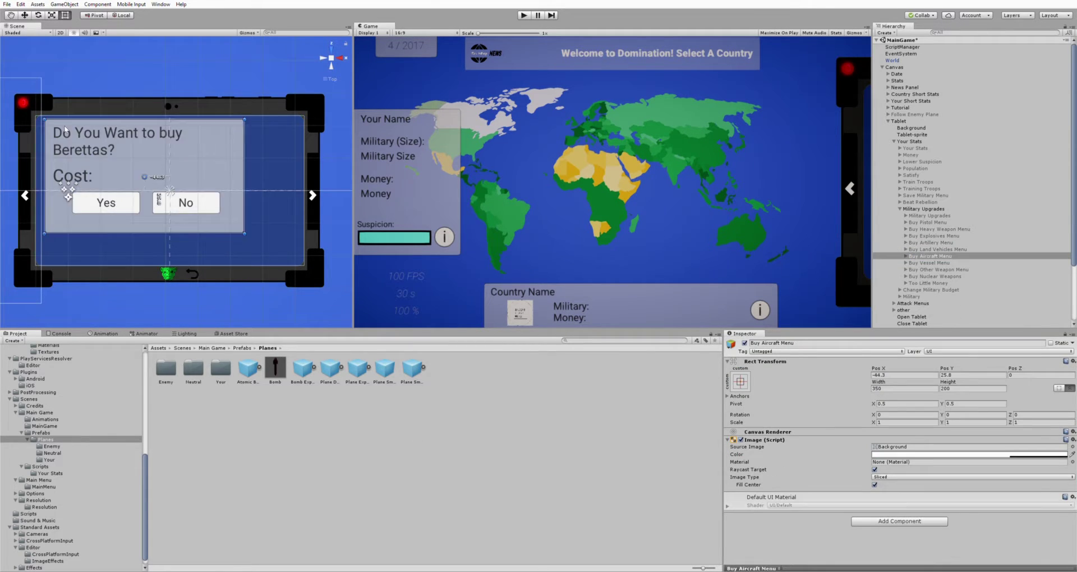
pyautogui.click(914, 255)
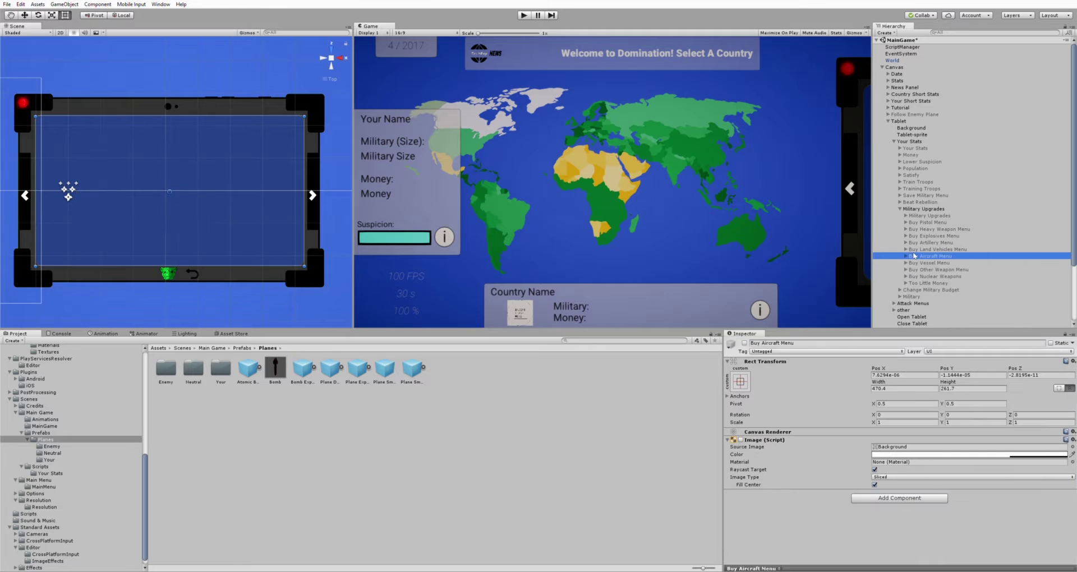
# Turn the Buy Other Weapon and Buy Nuclear Weapons Title and Cost text white.
pyautogui.press('Down')
pyautogui.press('Right')
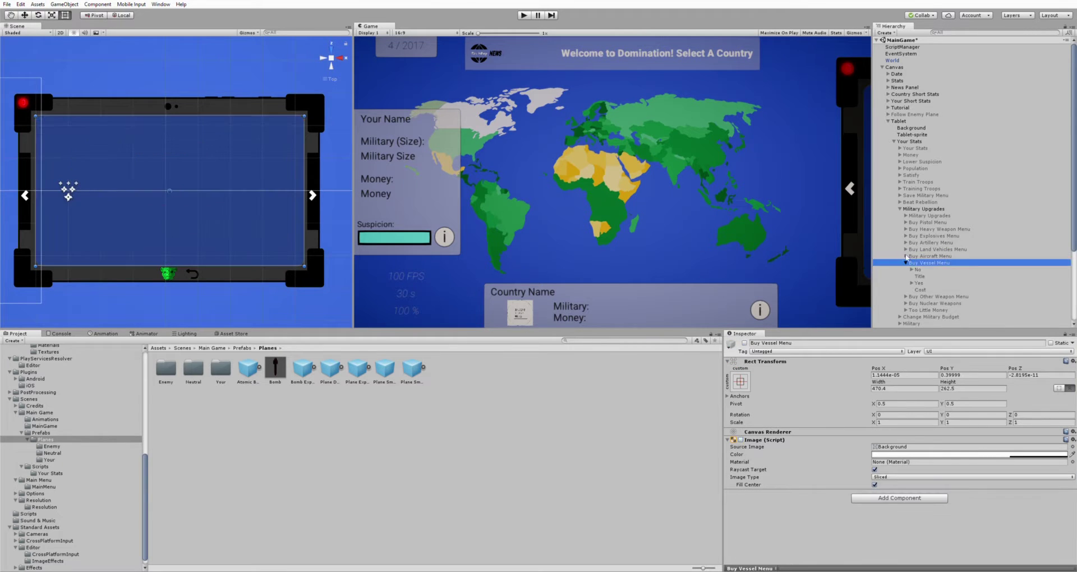
pyautogui.press('Left')
pyautogui.press('Down')
pyautogui.press('Right')
pyautogui.press('Down')
pyautogui.press('Down')
pyautogui.keyDown('ctrl'); pyautogui.click(919, 296); pyautogui.keyUp('ctrl')
pyautogui.scroll(-3, 879, 496)
pyautogui.press('Left')
pyautogui.press('Down')
pyautogui.press('Right')
pyautogui.press('Down')
pyautogui.press('Down')
pyautogui.press('Down')
pyautogui.keyDown('ctrl'); pyautogui.click(212, 159); pyautogui.keyUp('ctrl')
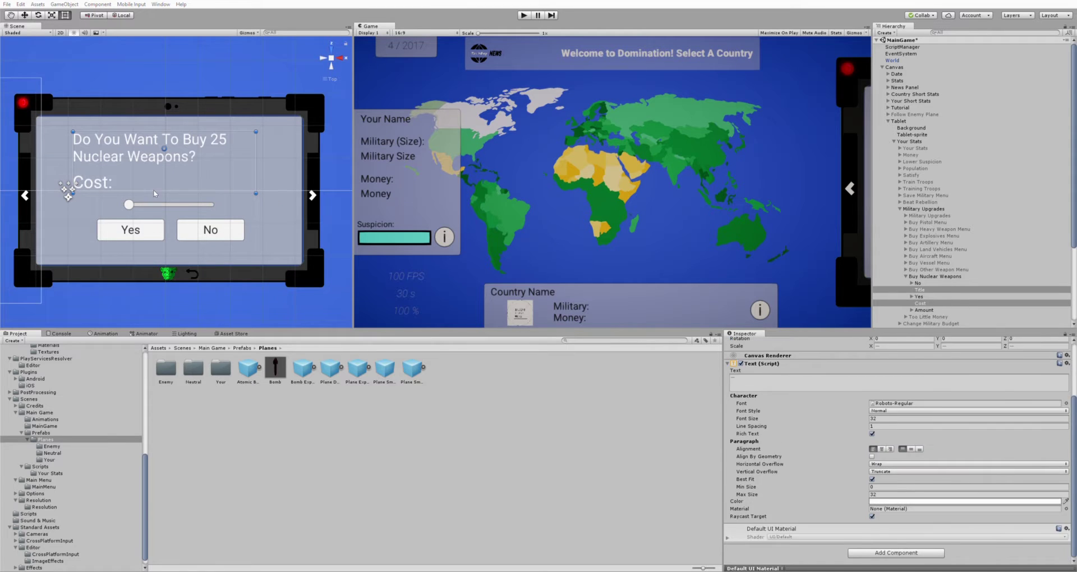
# Preview the Too Little Money and Change Military Budget panels, then activate the Military panel.
pyautogui.press('Left')
pyautogui.press('Left')
pyautogui.press('Down')
pyautogui.hotkey('alt', 'shift', 'a')
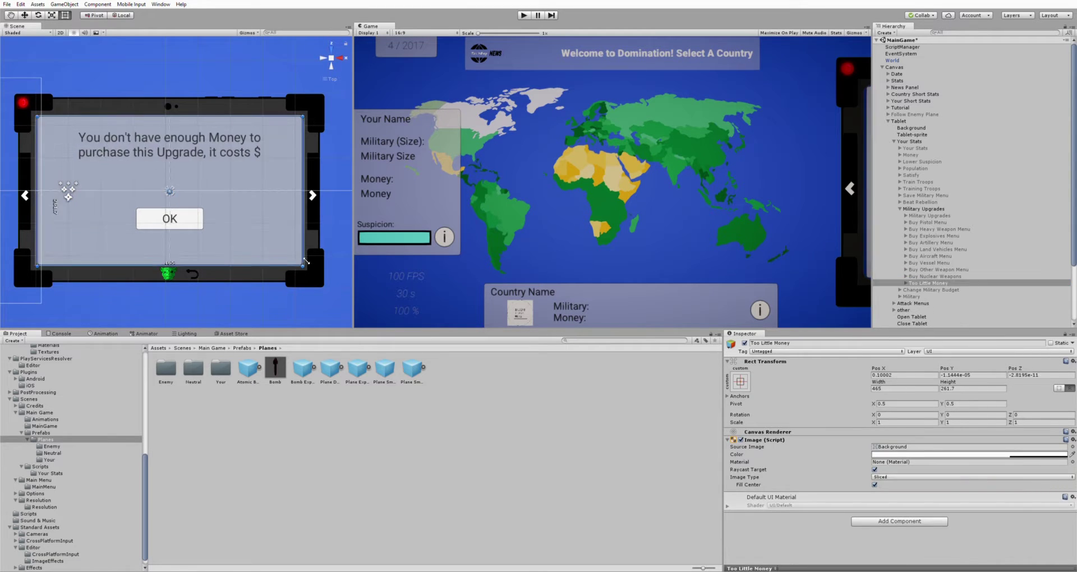
pyautogui.hotkey('alt', 'shift', 'a')
pyautogui.press('Left')
pyautogui.press('Left')
pyautogui.press('Down')
pyautogui.hotkey('alt', 'shift', 'a')
pyautogui.press('Delete')
pyautogui.press('Down')
pyautogui.hotkey('alt', 'shift', 'a')
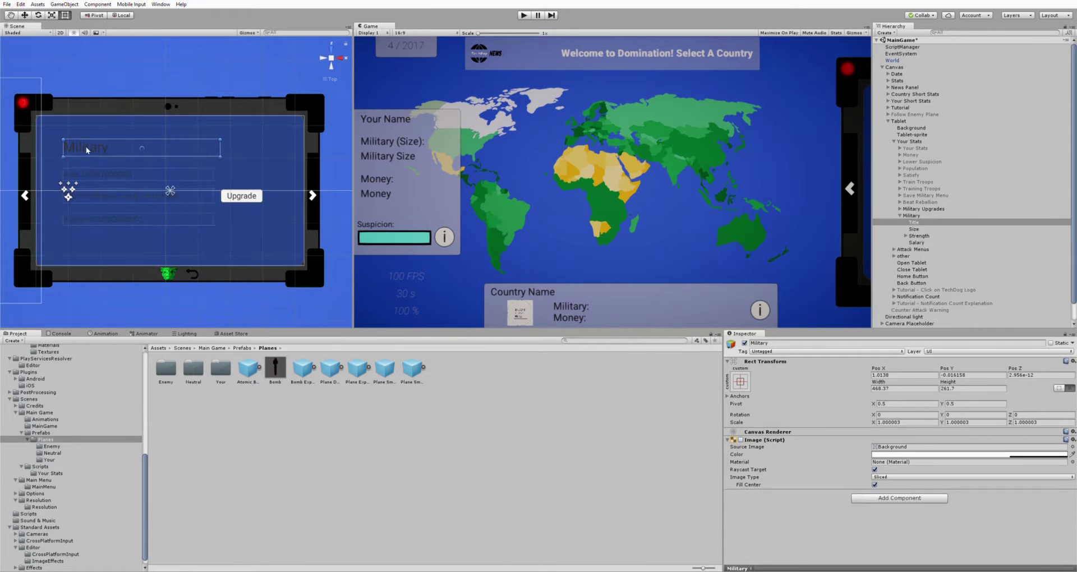
# Rename Attack Menus to Country Menus and make the Country Stats texts white.
pyautogui.press('Down')
pyautogui.click(893, 141)
pyautogui.press('Right')
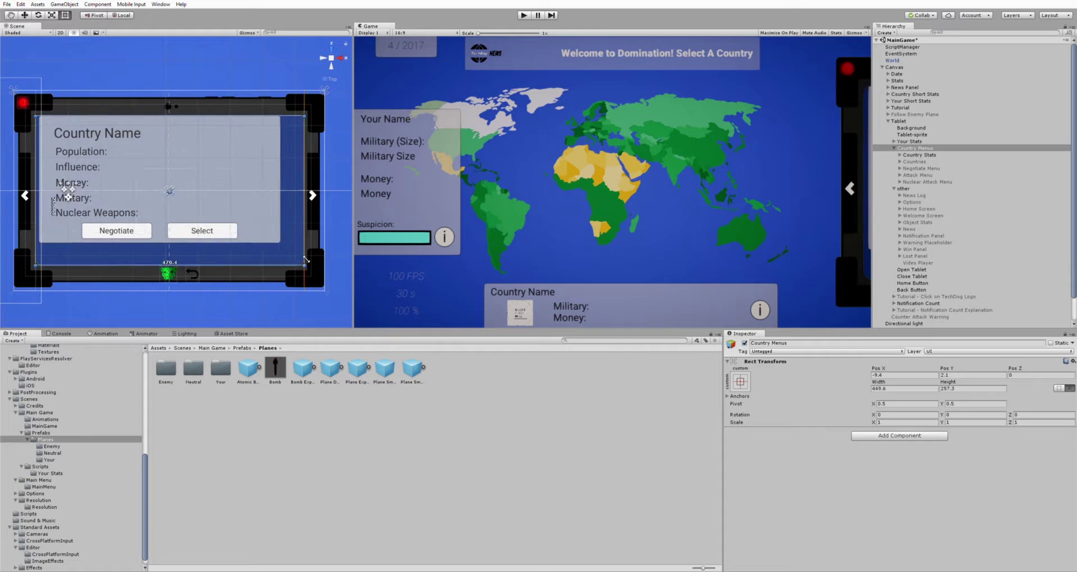
pyautogui.click(899, 155)
pyautogui.click(913, 162)
pyautogui.keyDown('shift'); pyautogui.click(929, 195); pyautogui.keyUp('shift')
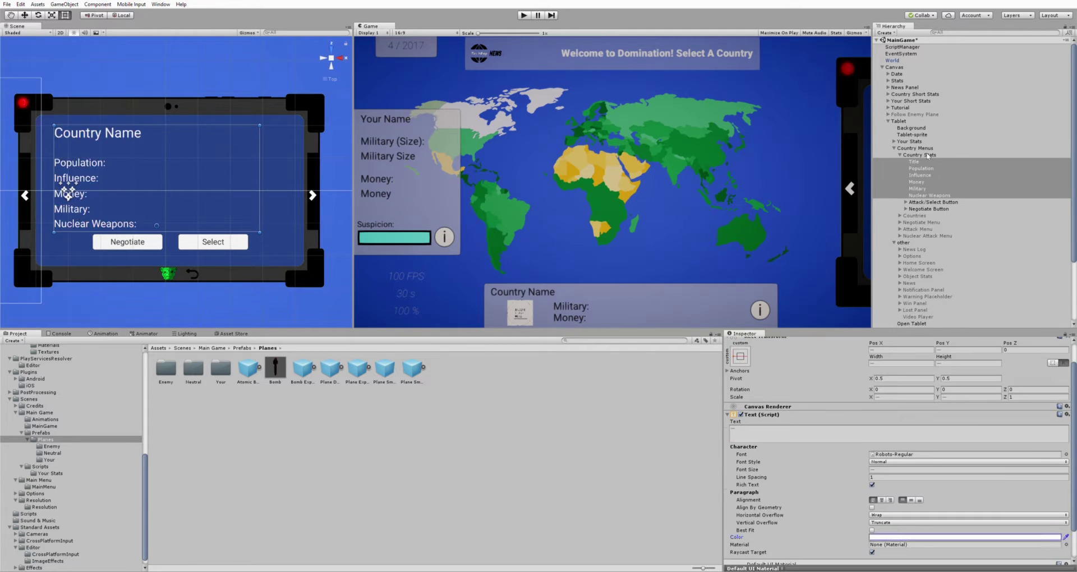
pyautogui.click(899, 155)
# Make the Countries panel's title and Next, Select and Last Country button texts white.
pyautogui.click(899, 162)
pyautogui.click(914, 168)
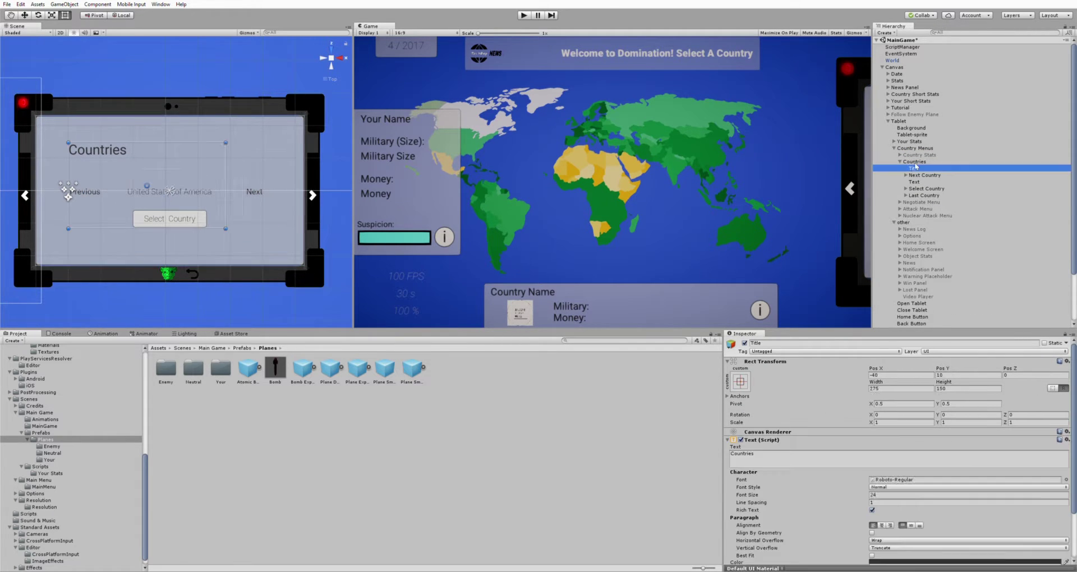
pyautogui.click(905, 175)
pyautogui.click(905, 195)
pyautogui.keyDown('ctrl'); pyautogui.click(920, 181); pyautogui.keyUp('ctrl')
pyautogui.keyDown('ctrl'); pyautogui.click(914, 188); pyautogui.keyUp('ctrl')
pyautogui.keyDown('ctrl'); pyautogui.click(919, 202); pyautogui.keyUp('ctrl')
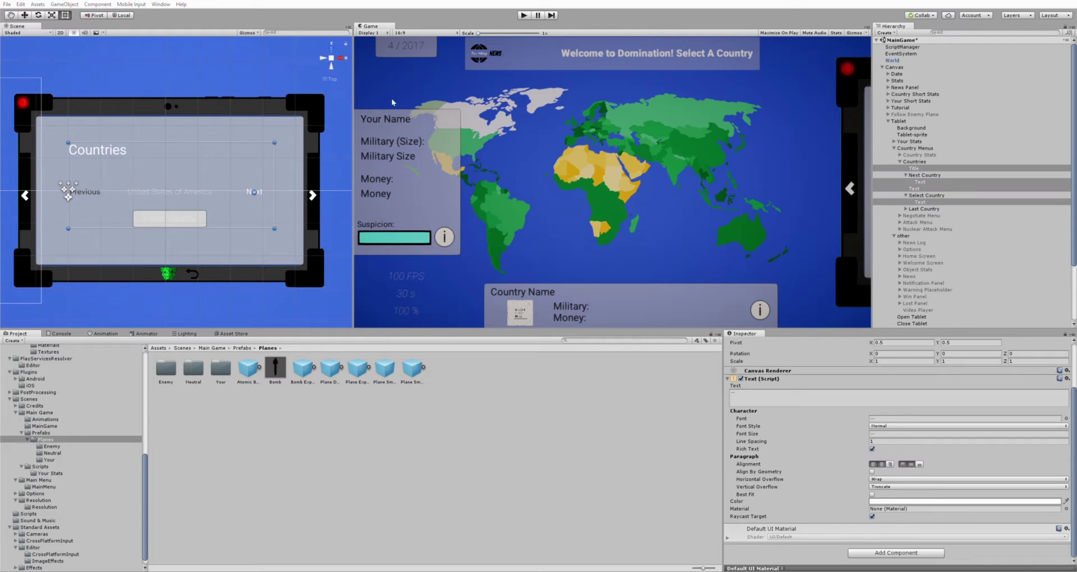
pyautogui.keyDown('ctrl'); pyautogui.click(914, 188); pyautogui.keyUp('ctrl')
pyautogui.click(905, 209)
pyautogui.keyDown('ctrl'); pyautogui.click(919, 216); pyautogui.keyUp('ctrl')
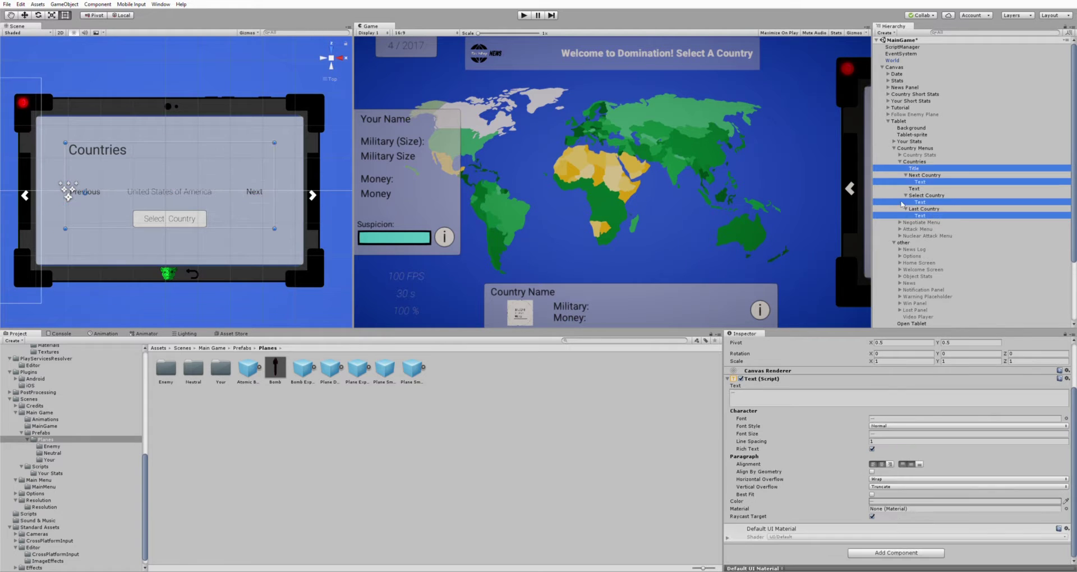
pyautogui.click(900, 161)
# Toggle the Negotiate Menu's Co-Operate dialog on and off for review.
pyautogui.click(914, 161)
pyautogui.hotkey('alt', 'shift', 'a')
pyautogui.click(921, 168)
pyautogui.hotkey('alt', 'shift', 'a')
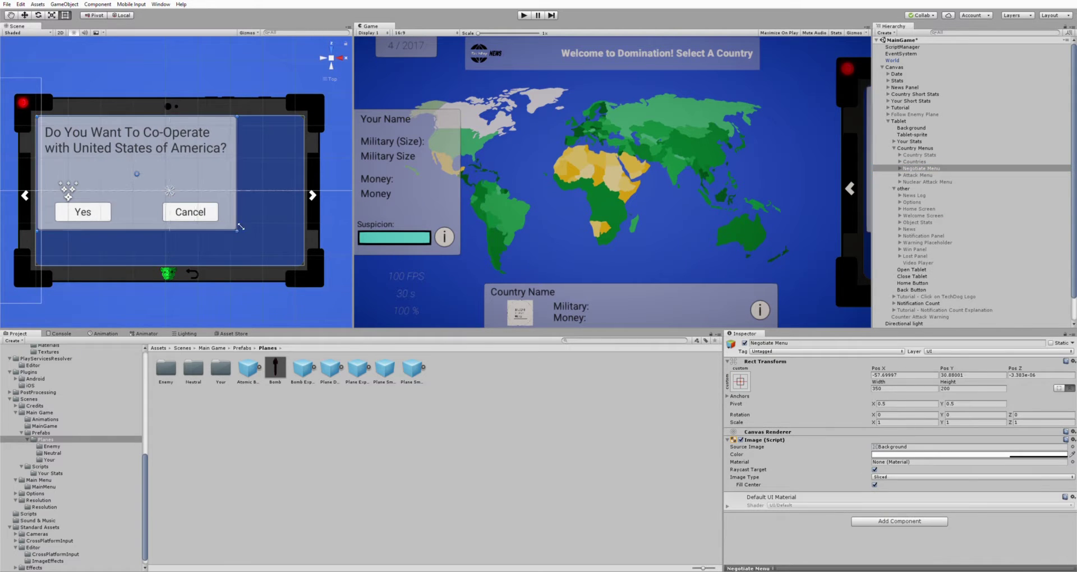
pyautogui.hotkey('alt', 'shift', 'a')
# Make the Attack Menu's military size, troop question and plus/minus button text white.
pyautogui.click(918, 175)
pyautogui.hotkey('alt', 'shift', 'a')
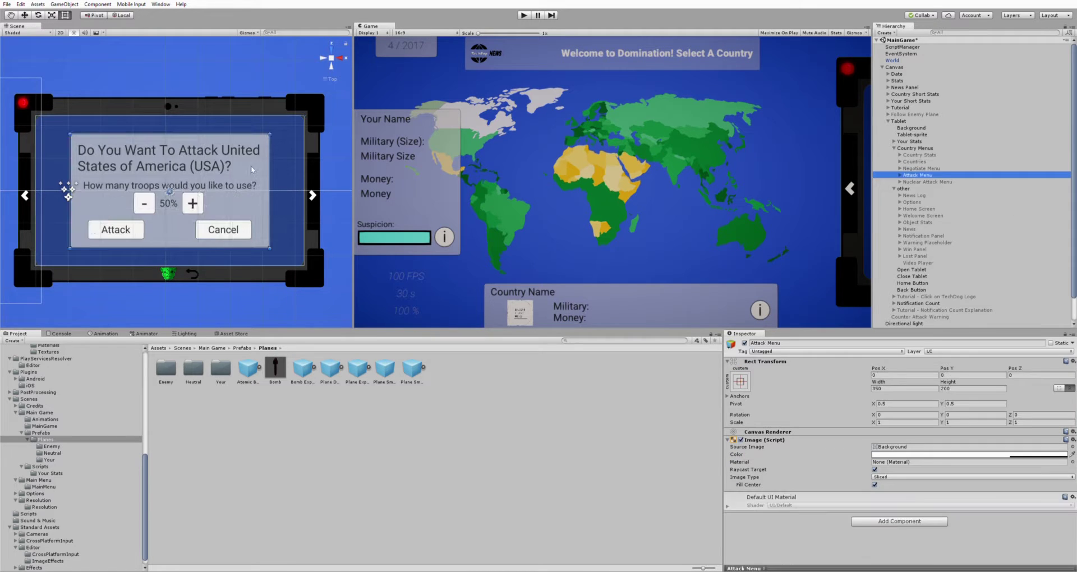
pyautogui.click(155, 225)
pyautogui.keyDown('shift'); pyautogui.click(163, 213); pyautogui.keyUp('shift')
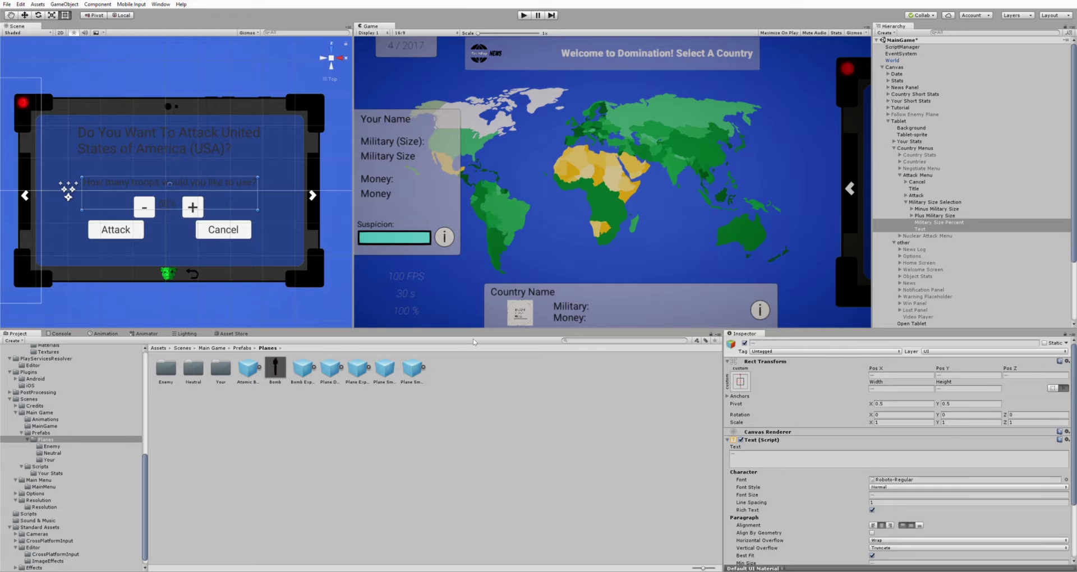
pyautogui.click(151, 196)
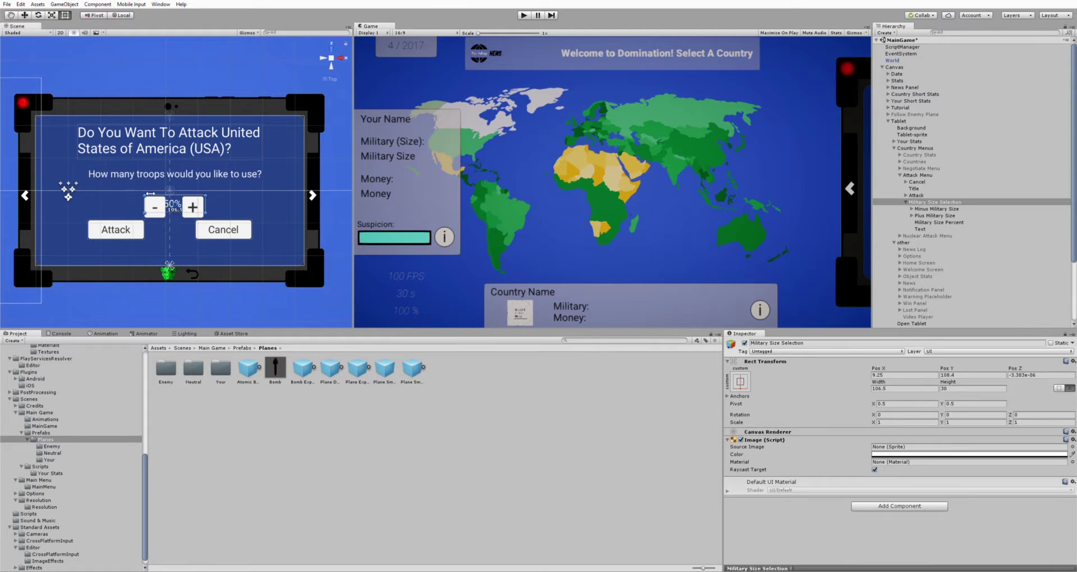
pyautogui.click(145, 201)
pyautogui.keyDown('shift'); pyautogui.click(192, 200); pyautogui.keyUp('shift')
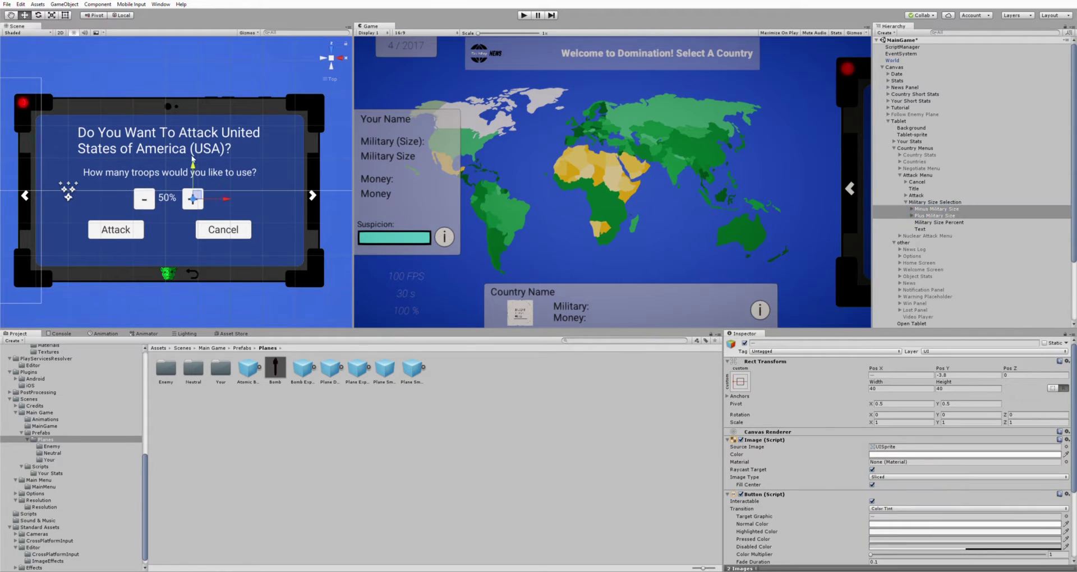
pyautogui.click(905, 202)
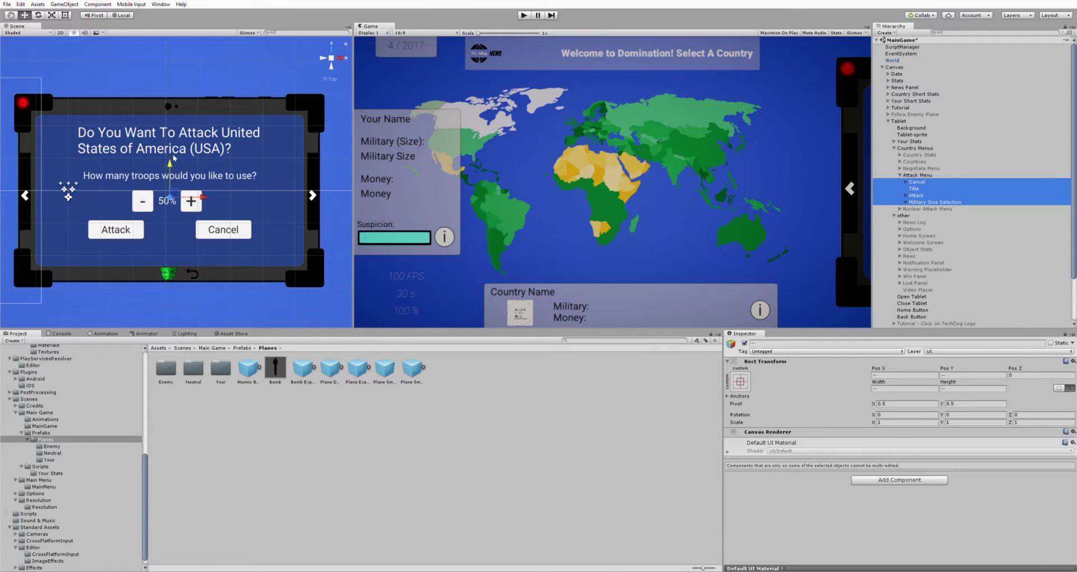
pyautogui.click(912, 175)
pyautogui.click(900, 175)
pyautogui.click(926, 182)
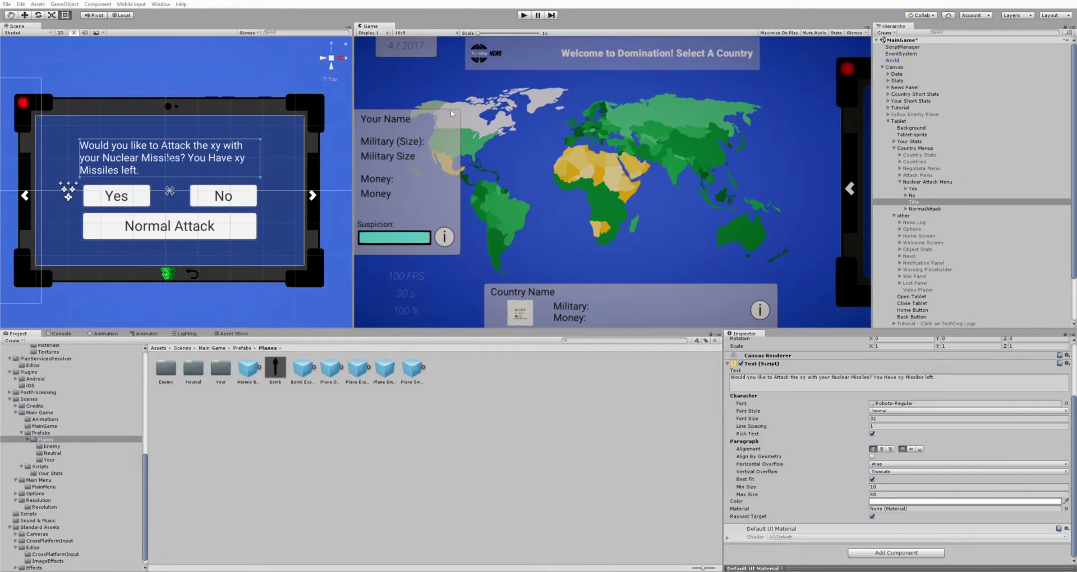
# Check the News Log, then turn the Options title, Stats for Geeks, Music, Playtime and Sound FX labels white.
pyautogui.click(69, 128)
pyautogui.click(69, 128)
pyautogui.keyDown('shift'); pyautogui.click(105, 131); pyautogui.keyUp('shift')
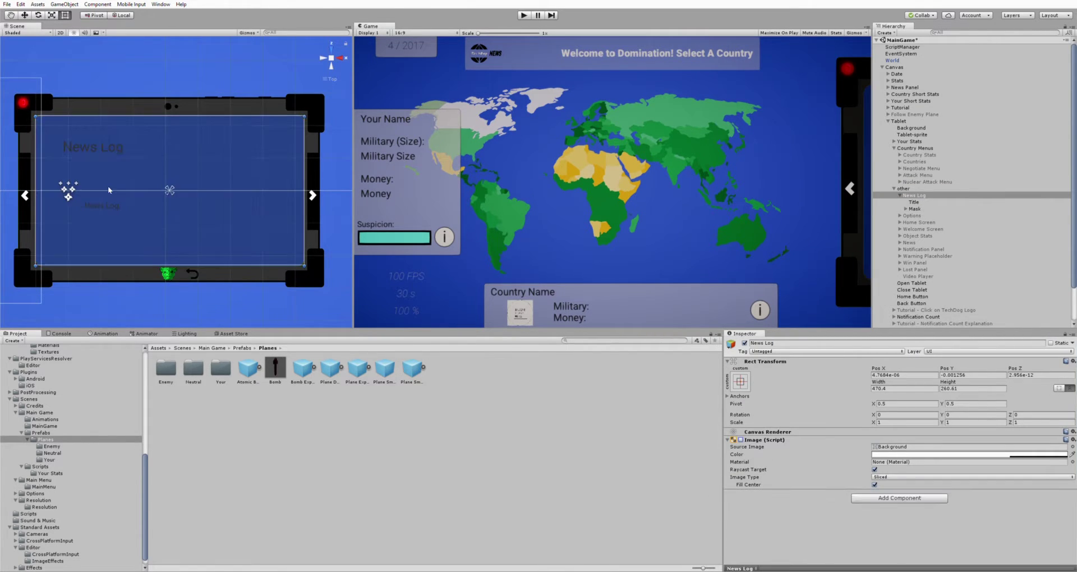
pyautogui.click(900, 195)
pyautogui.click(911, 202)
pyautogui.click(84, 150)
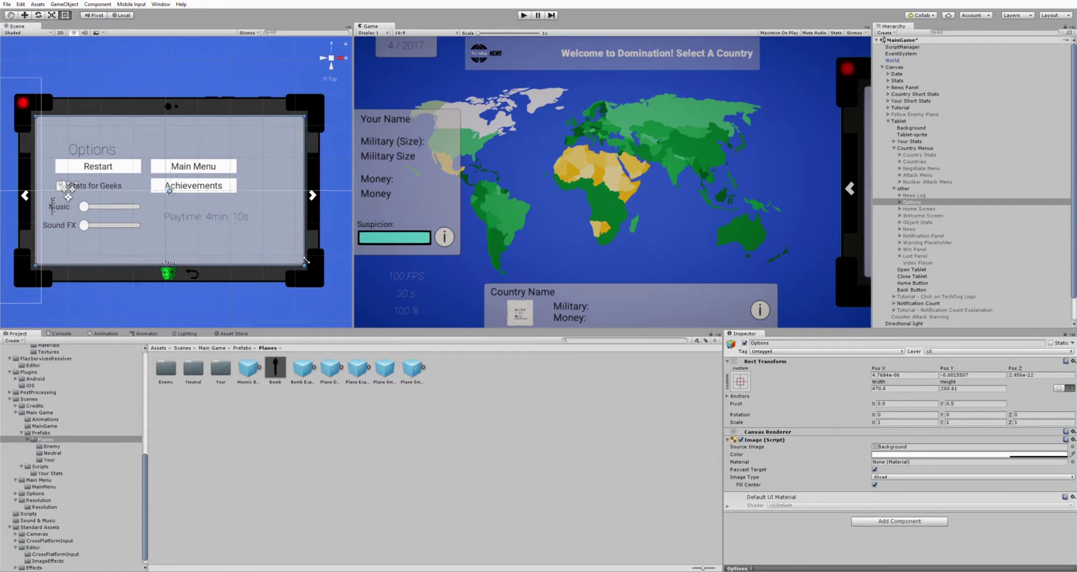
pyautogui.keyDown('shift'); pyautogui.click(106, 182); pyautogui.keyUp('shift')
pyautogui.keyDown('shift'); pyautogui.click(59, 206); pyautogui.keyUp('shift')
pyautogui.keyDown('shift'); pyautogui.click(206, 216); pyautogui.keyUp('shift')
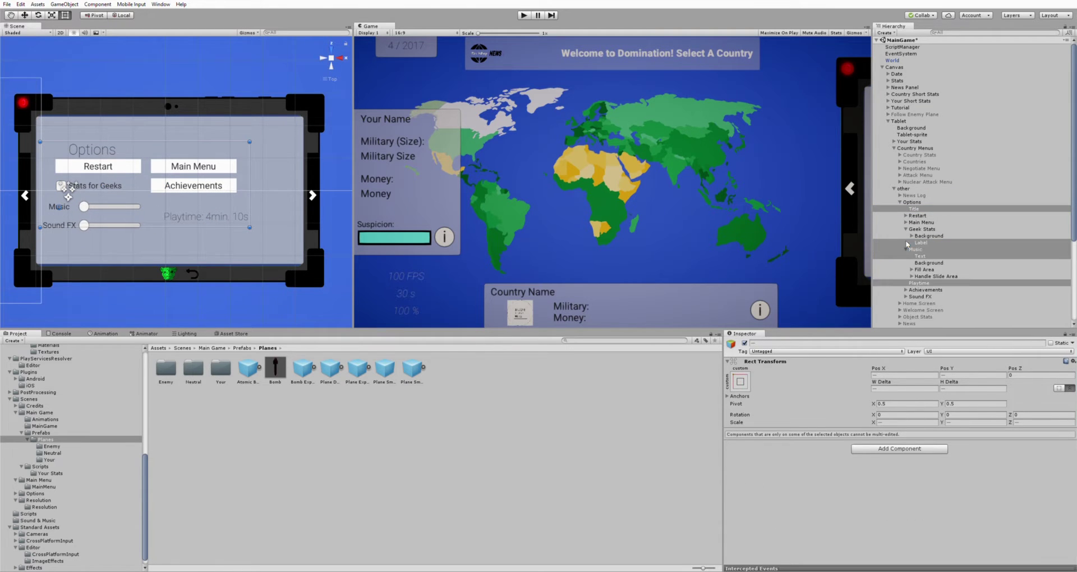
pyautogui.keyDown('shift'); pyautogui.click(59, 225); pyautogui.keyUp('shift')
# Shift the Options panel's contents slightly right and show the Home Screen panel.
pyautogui.click(914, 209)
pyautogui.keyDown('shift'); pyautogui.click(936, 324); pyautogui.keyUp('shift')
pyautogui.scroll(-1, 954, 252)
pyautogui.moveTo(93, 218); pyautogui.dragTo(114, 219)
pyautogui.click(257, 215)
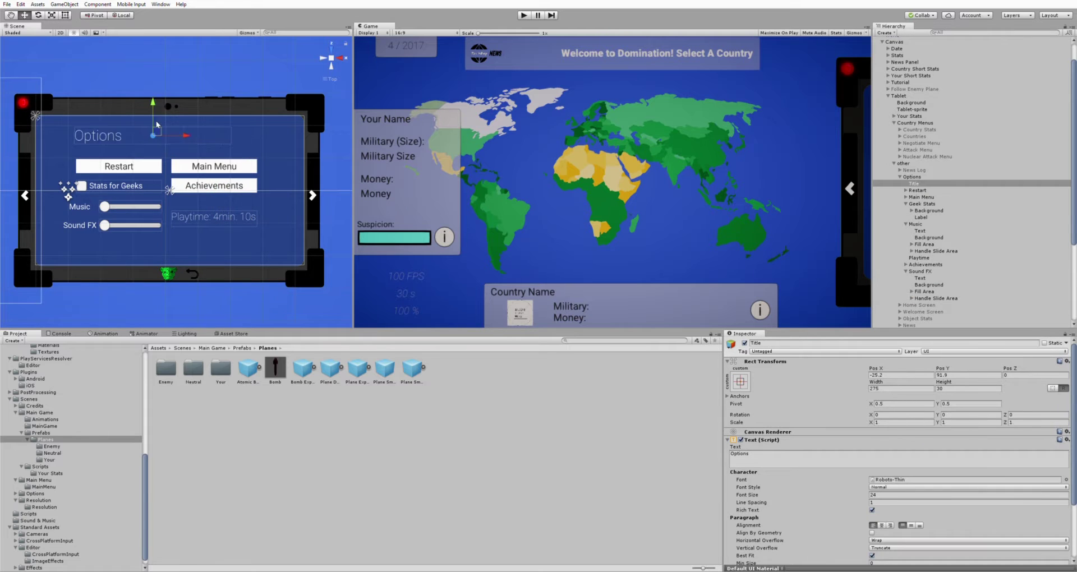
pyautogui.click(900, 177)
pyautogui.click(918, 183)
pyautogui.click(79, 140)
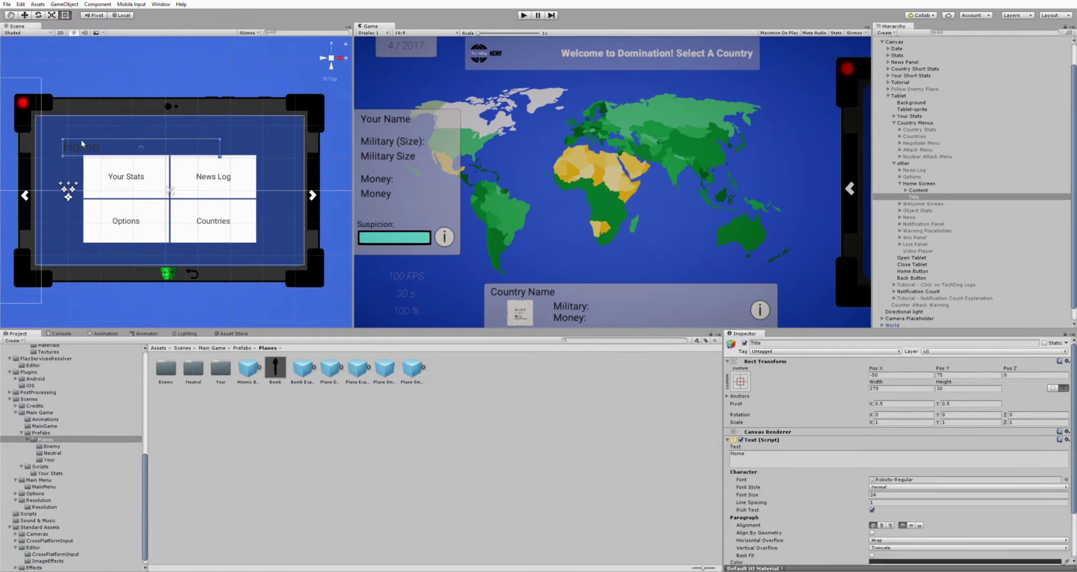
# Preview the Welcome screen and Object Stats panels, including the Object Stats Description text.
pyautogui.click(145, 140)
pyautogui.click(144, 139)
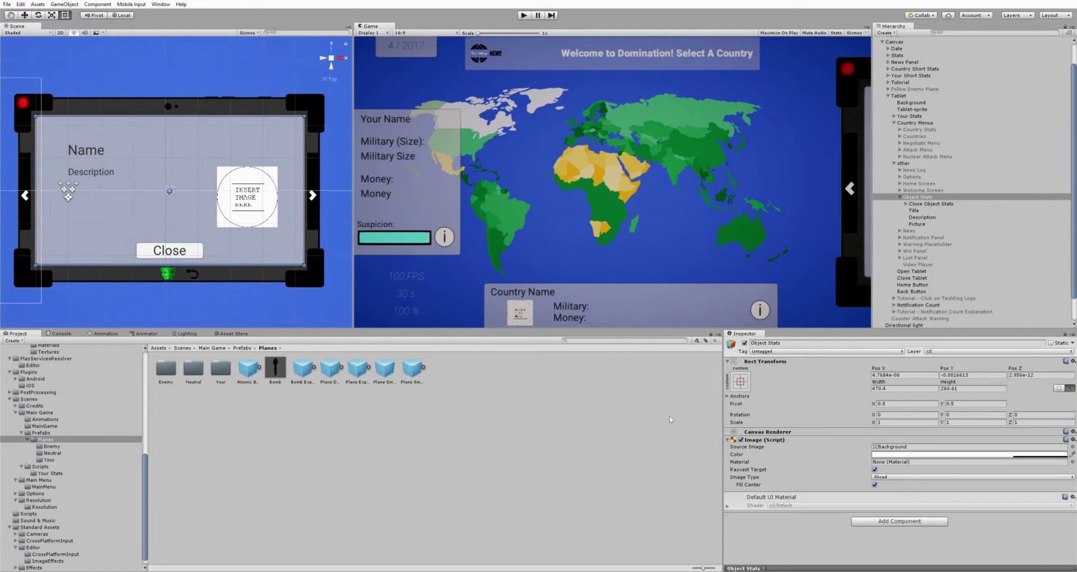
pyautogui.click(144, 139)
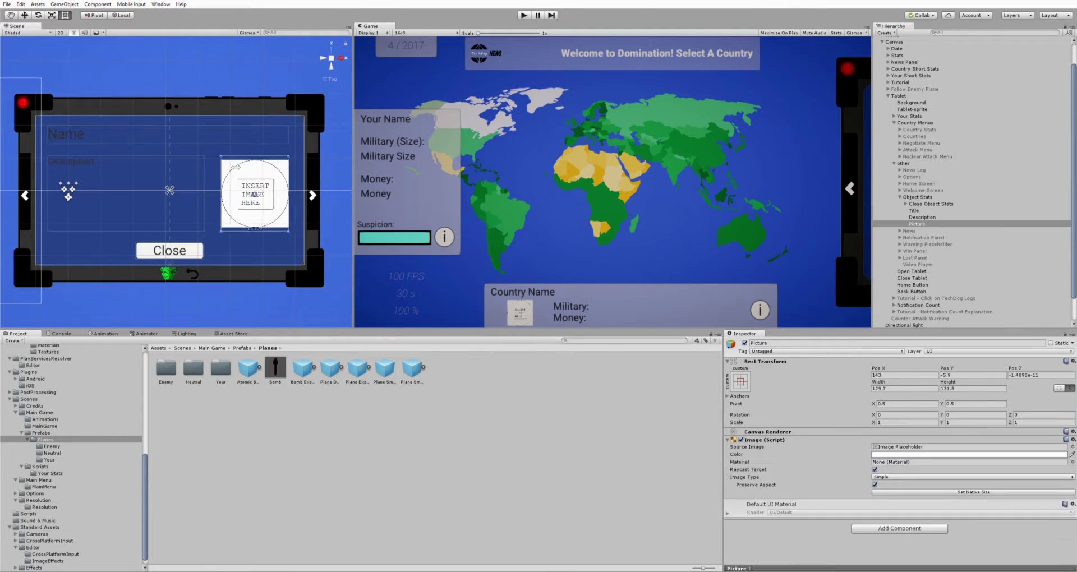
pyautogui.click(909, 231)
# Show the News panel and inspect its Title, Report and Image elements.
pyautogui.click(900, 197)
pyautogui.moveTo(202, 224); pyautogui.dragTo(69, 130)
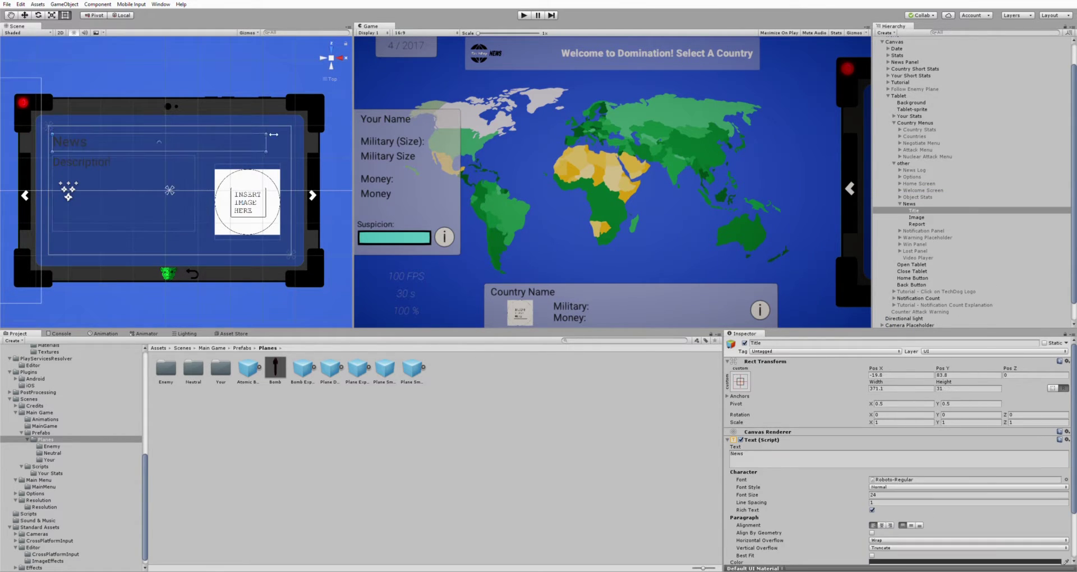
pyautogui.click(246, 185)
pyautogui.click(247, 185)
pyautogui.click(204, 239)
pyautogui.click(99, 162)
pyautogui.click(271, 133)
pyautogui.click(270, 134)
pyautogui.click(270, 133)
# Preview and hide the Notification Panel, then enable Warning Placeholder and Win Panel.
pyautogui.click(270, 134)
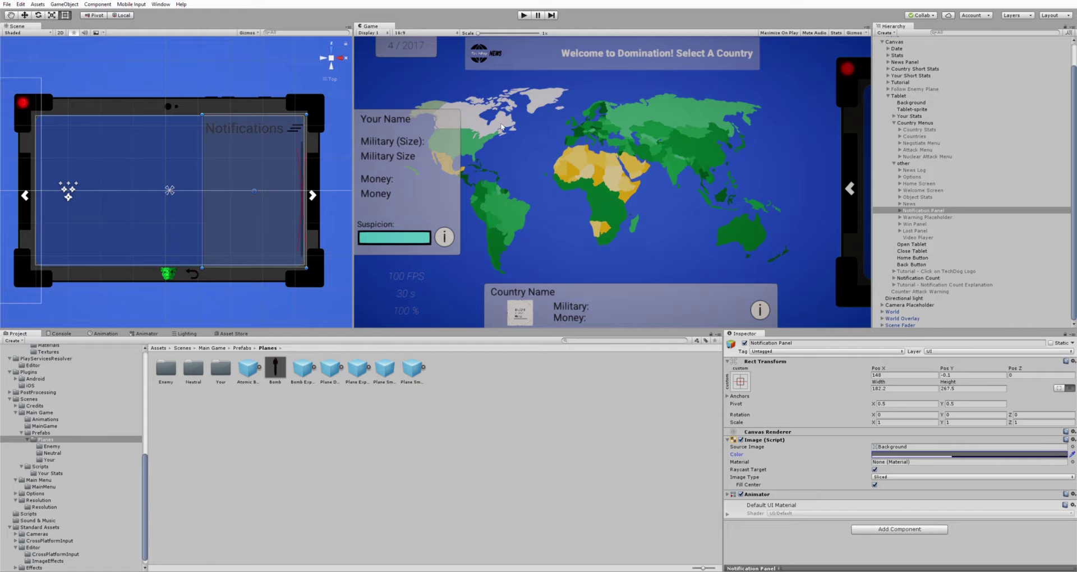
pyautogui.click(247, 129)
pyautogui.click(923, 211)
pyautogui.click(744, 342)
pyautogui.click(928, 217)
pyautogui.click(744, 343)
pyautogui.click(914, 224)
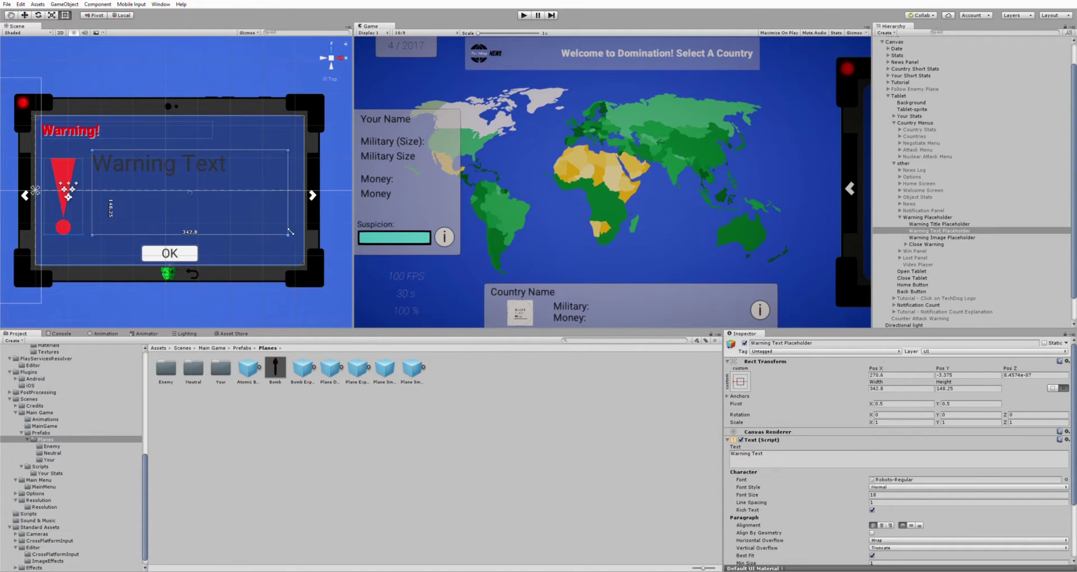
pyautogui.hotkey('alt', 'shift', 'a')
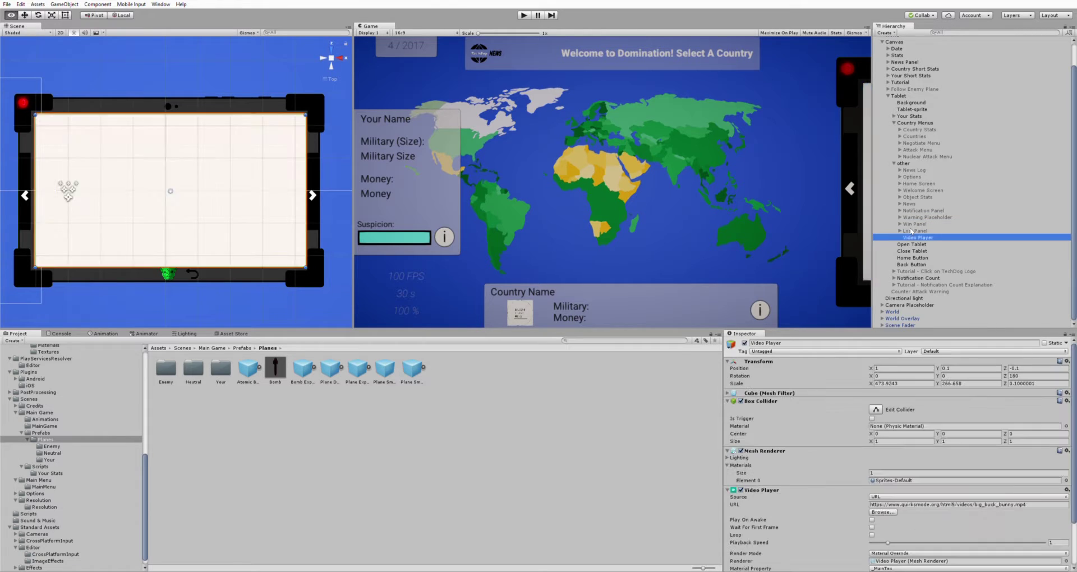
# Play-test the game by trying a tablet button, then stop play mode.
pyautogui.hotkey('alt', 'shift', 'a')
pyautogui.click(22, 103)
pyautogui.hotkey('ctrl', 'p')
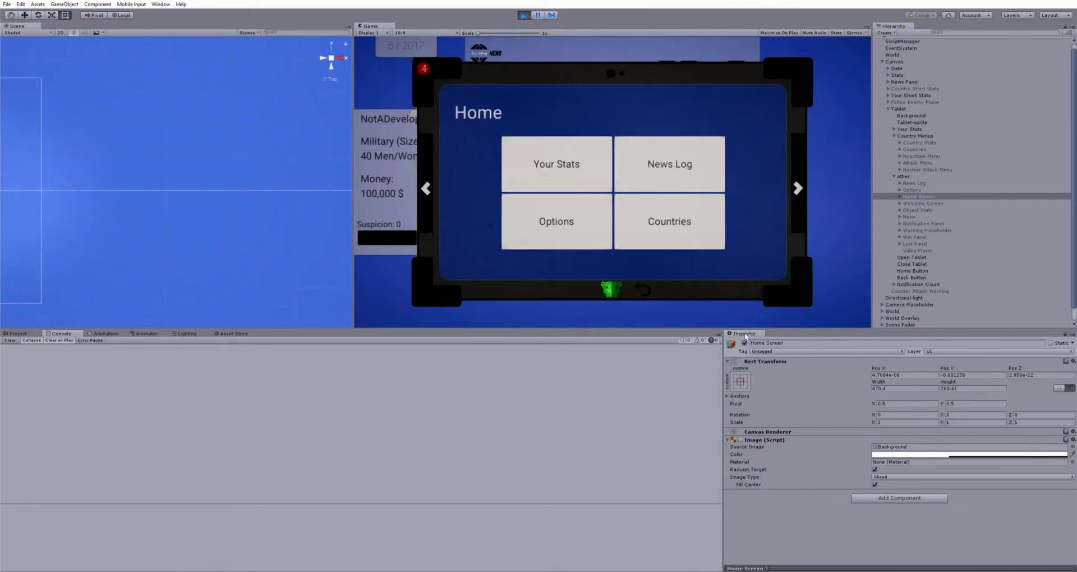
pyautogui.click(611, 289)
pyautogui.hotkey('ctrl', 'p')
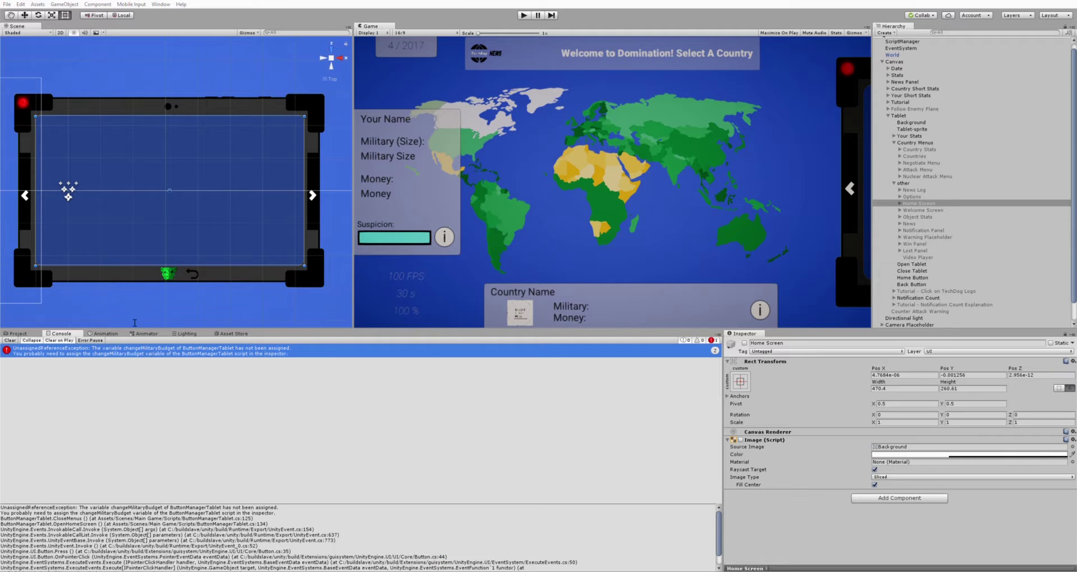
# Clear the Console errors and replay the game until the You Lost! screen.
pyautogui.click(11, 340)
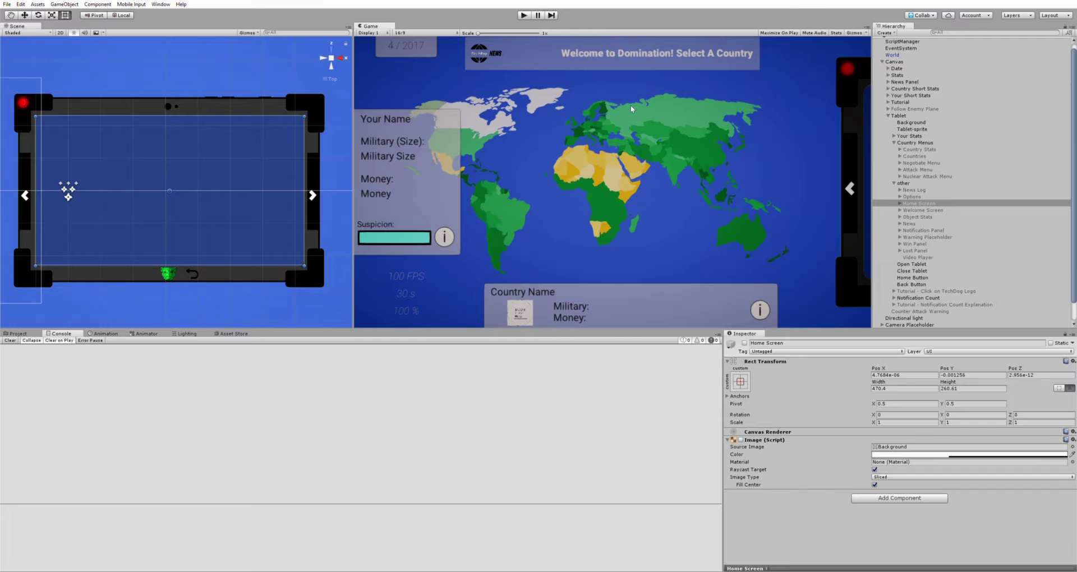
pyautogui.hotkey('ctrl', 'p')
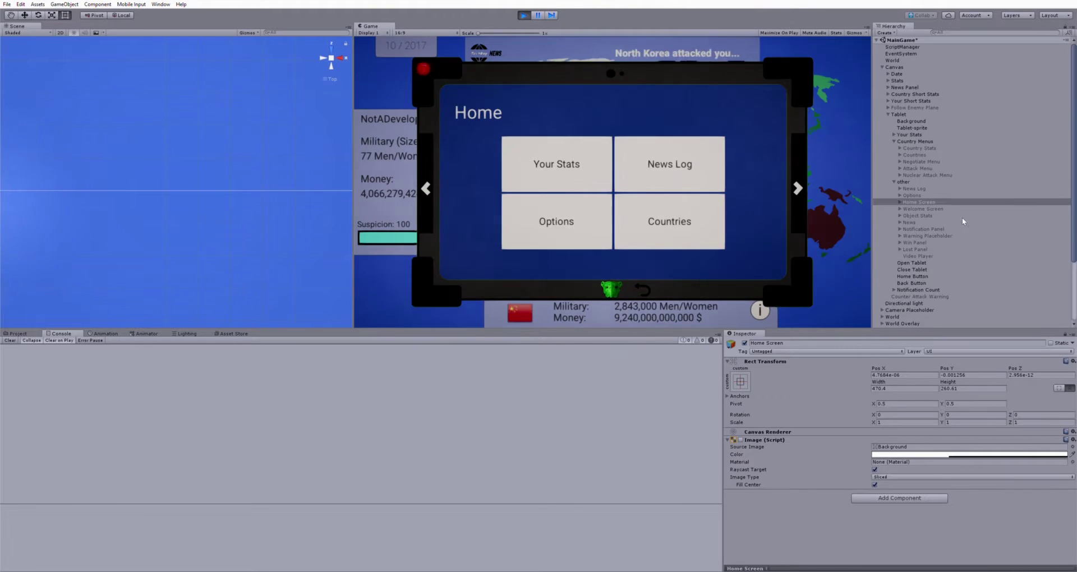
pyautogui.hotkey('ctrl', 'p')
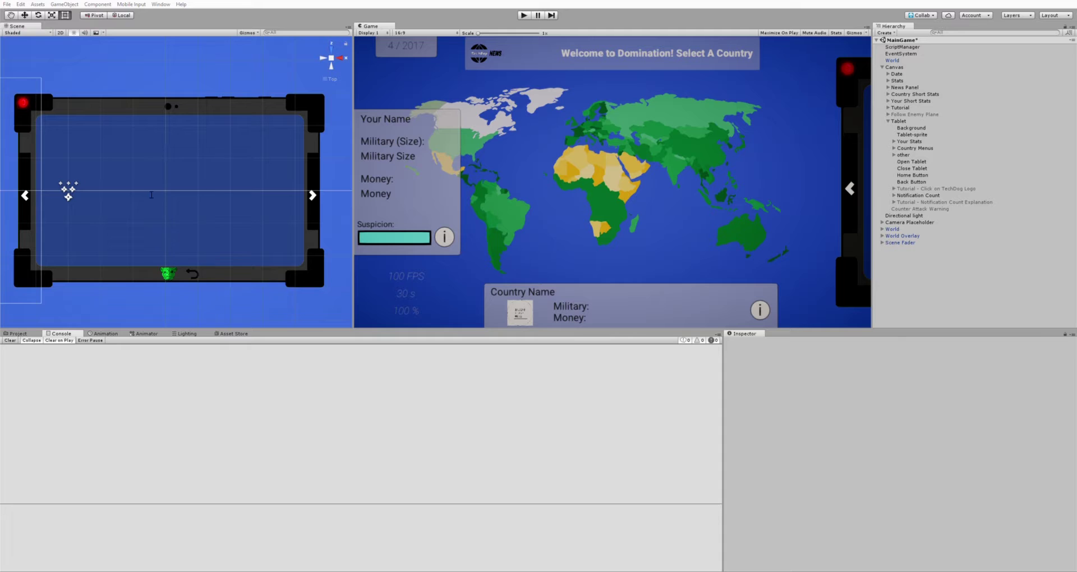
# Expand the 'other' panel group and review the Win Panel's Text, Playtime and Money.
pyautogui.scroll(-5, 885, 504)
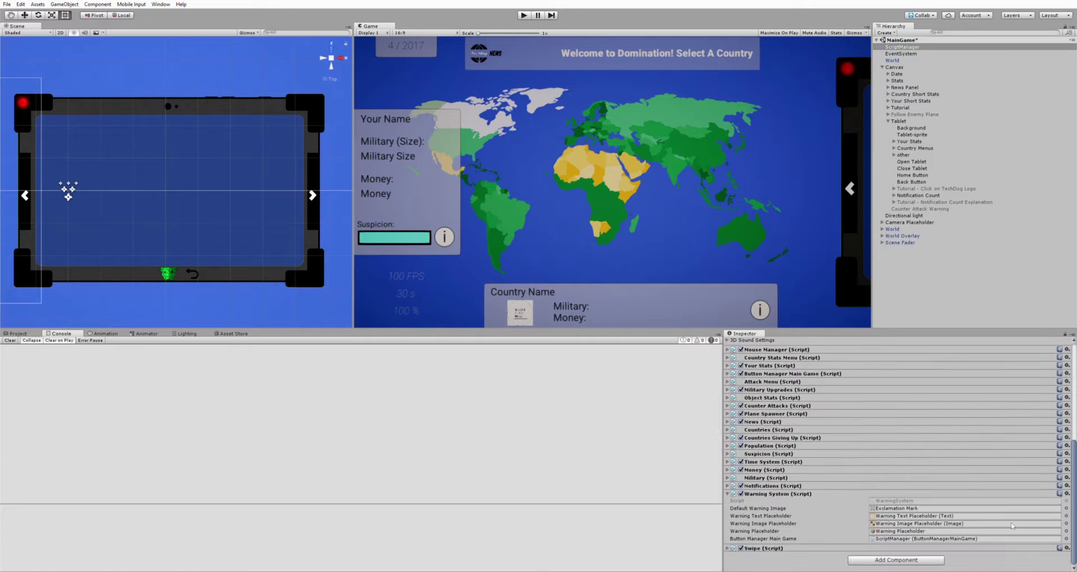
pyautogui.click(893, 155)
pyautogui.click(914, 215)
pyautogui.keyDown('shift'); pyautogui.click(915, 222); pyautogui.keyUp('shift')
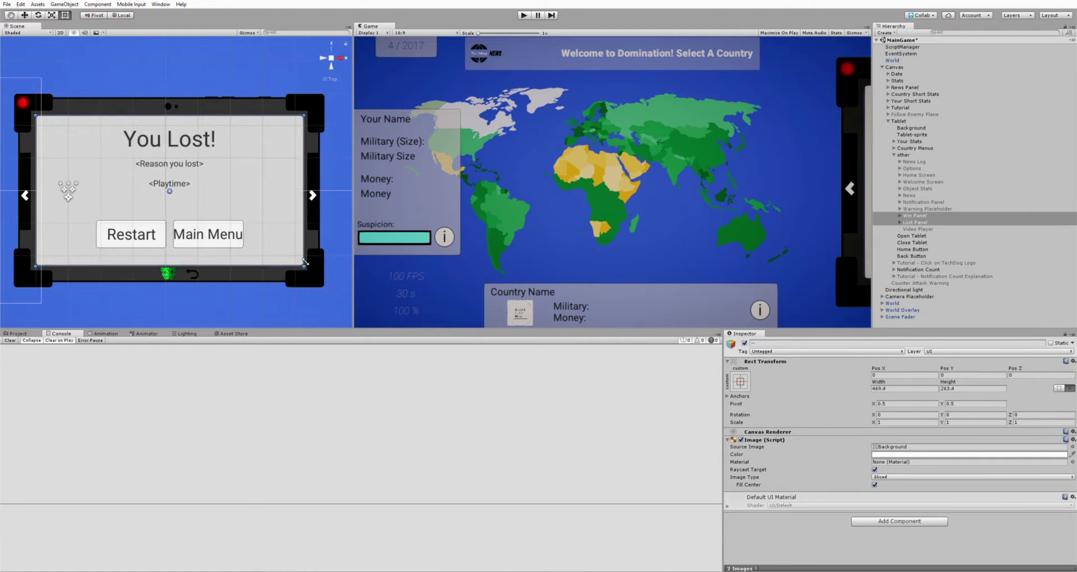
pyautogui.click(180, 150)
pyautogui.moveTo(73, 112); pyautogui.dragTo(198, 268)
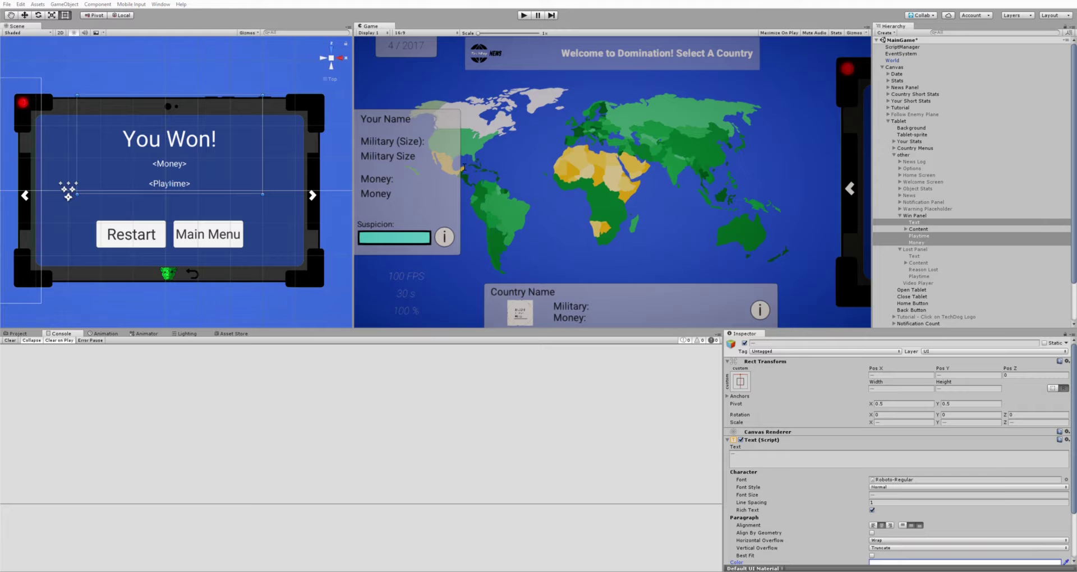
pyautogui.click(900, 215)
# Select the Lost Panel to view its settings, then select ScriptManager.
pyautogui.click(914, 222)
pyautogui.click(899, 222)
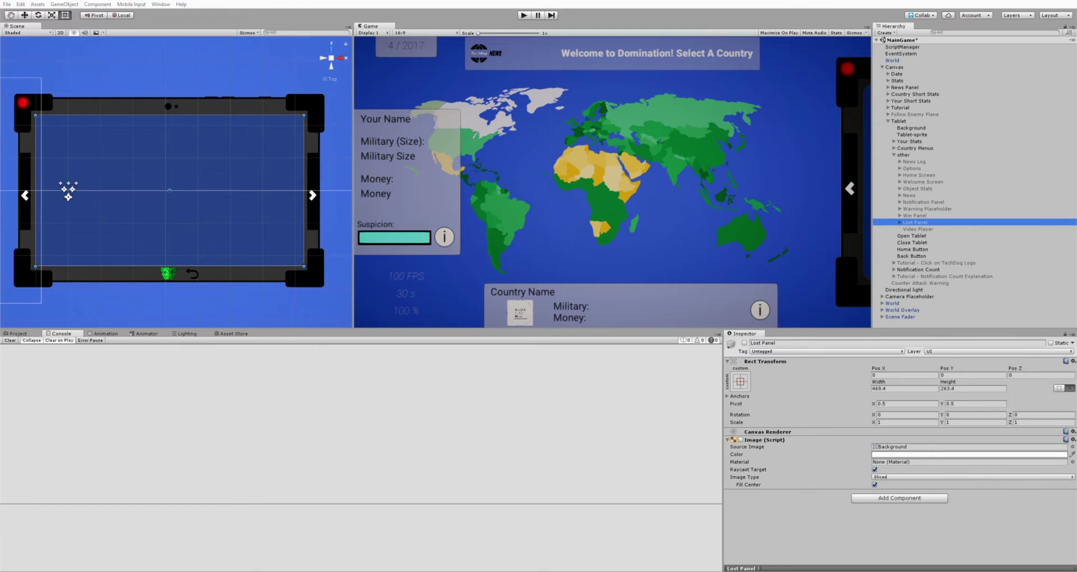
pyautogui.click(903, 47)
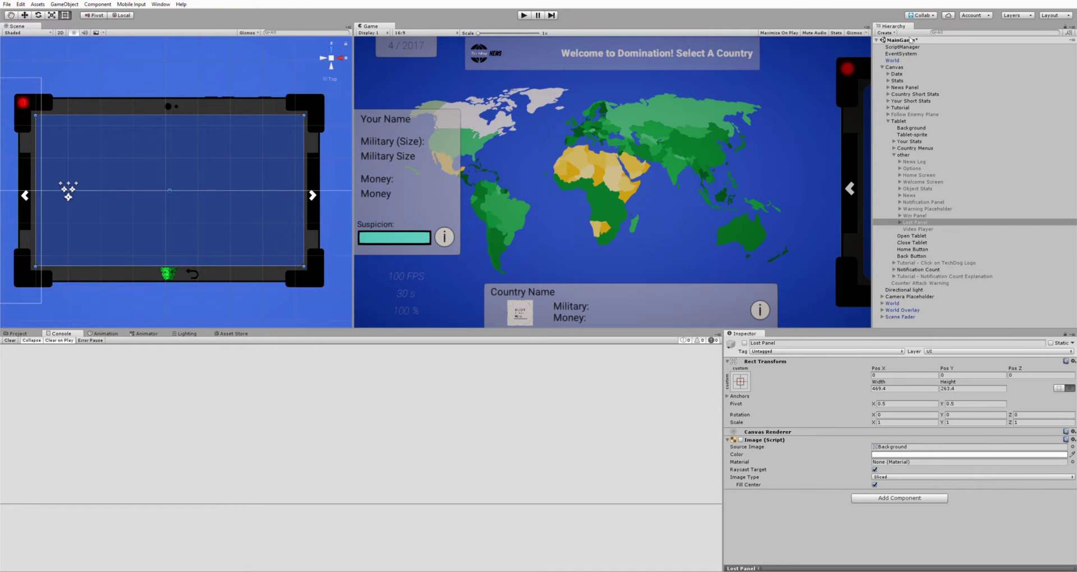
# Run play mode briefly, expand the Countries menu's Next Country entries, and reselect ScriptManager.
pyautogui.hotkey('ctrl', 'p')
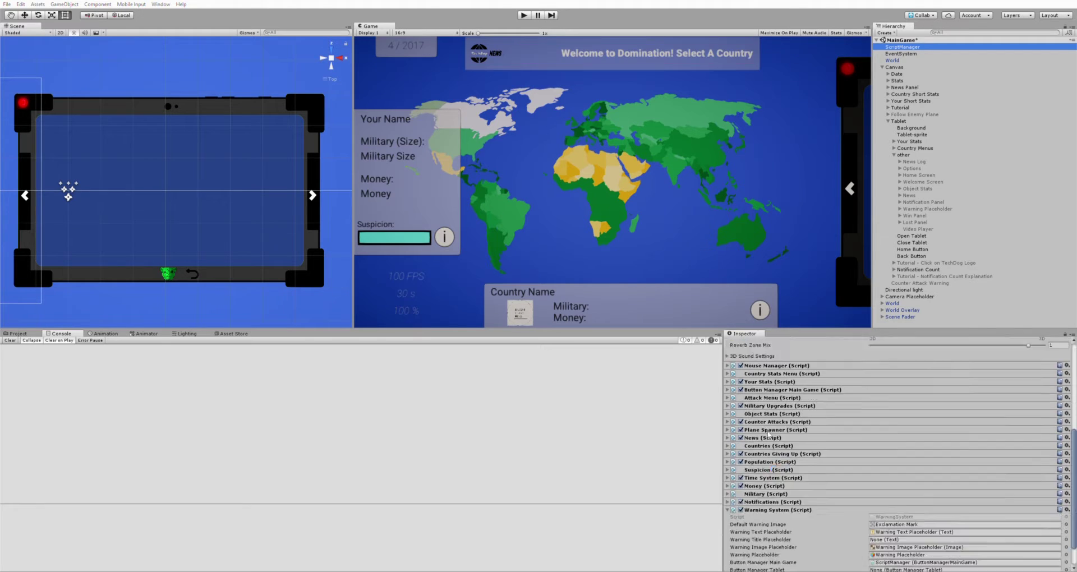
pyautogui.click(927, 208)
pyautogui.click(894, 154)
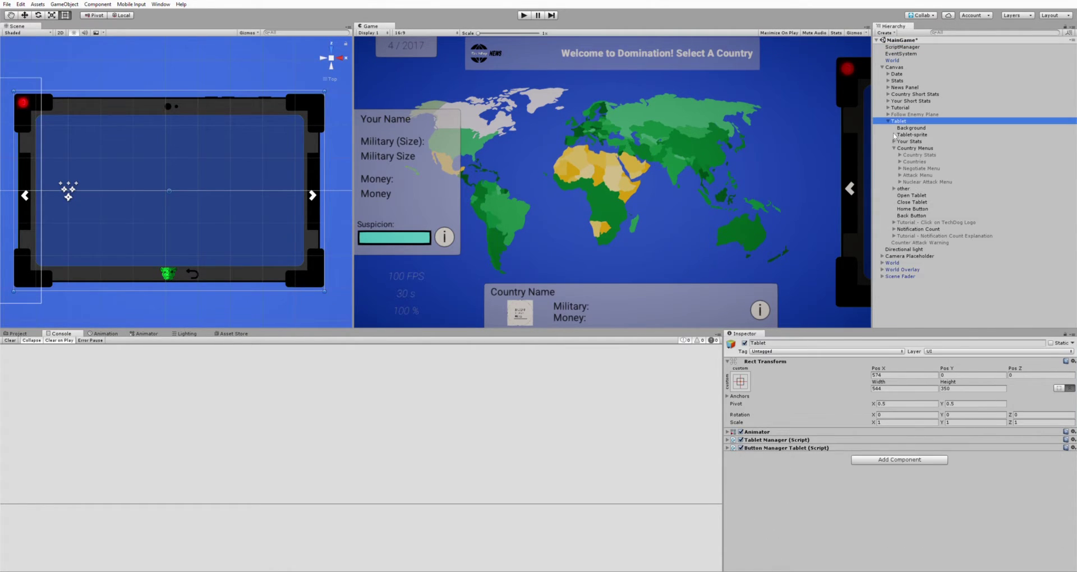
pyautogui.click(922, 175)
pyautogui.click(904, 46)
pyautogui.click(373, 187)
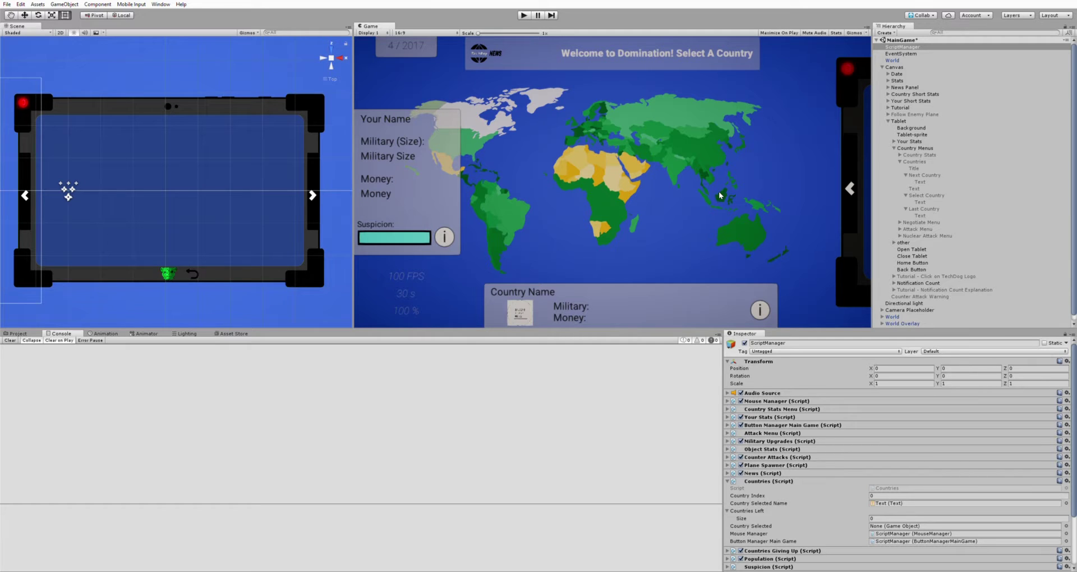
pyautogui.hotkey('ctrl', 'p')
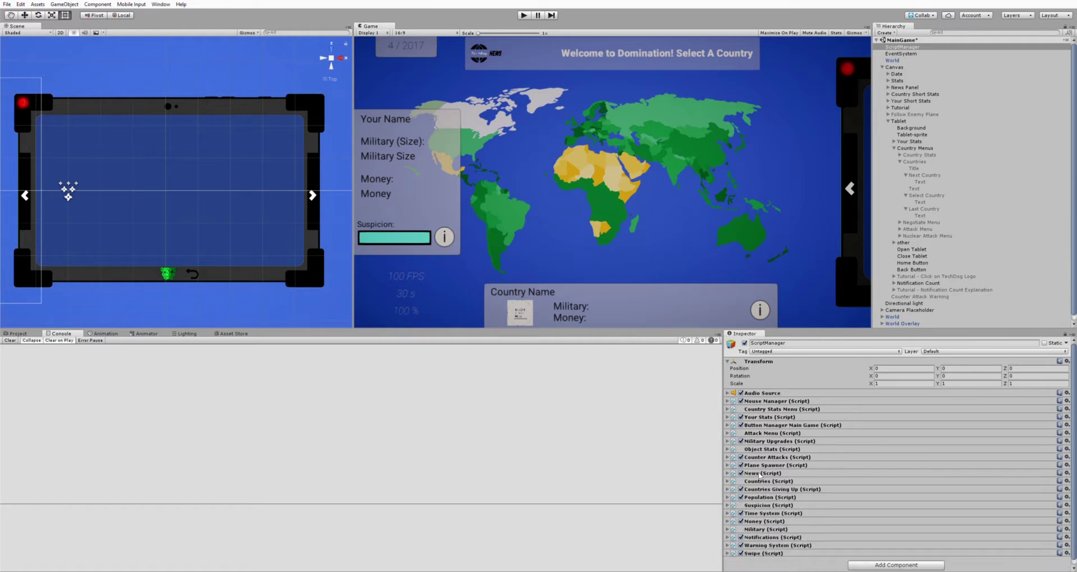
# Play-test the Countries menu, stepping to the next country (Czech Republic), then stop.
pyautogui.press('Return')
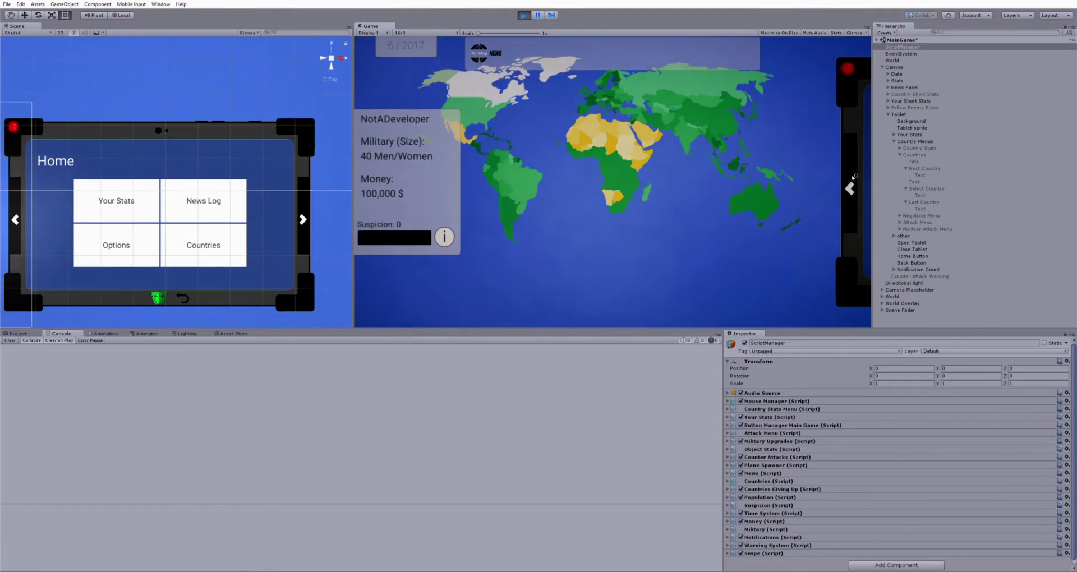
pyautogui.click(517, 179)
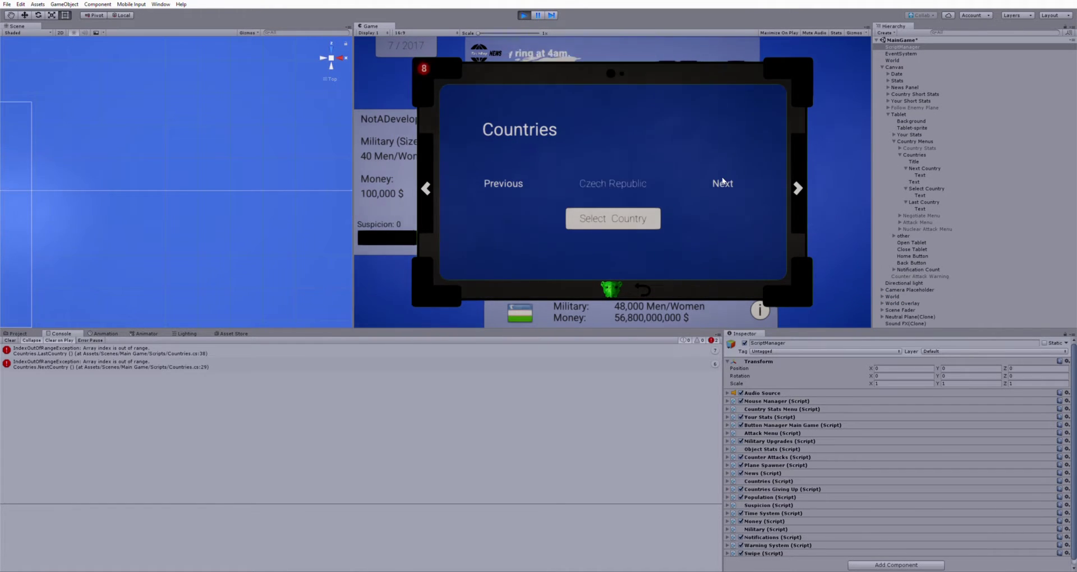
pyautogui.hotkey('ctrl', 'p')
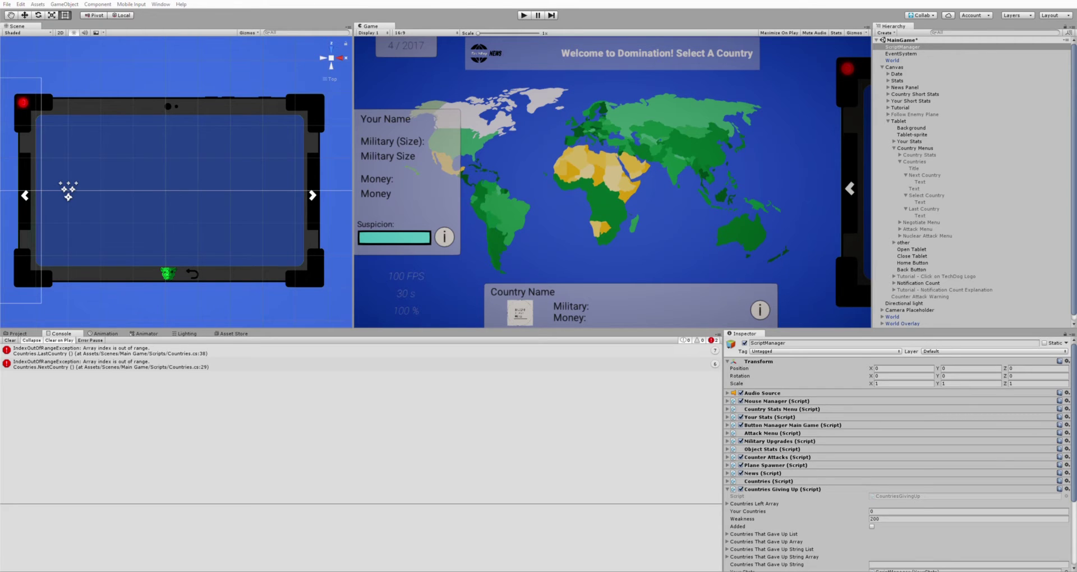
# Select ScriptManager, scroll to its Countries Giving Up script, and clear the Console.
pyautogui.click(888, 122)
pyautogui.scroll(-5, 895, 498)
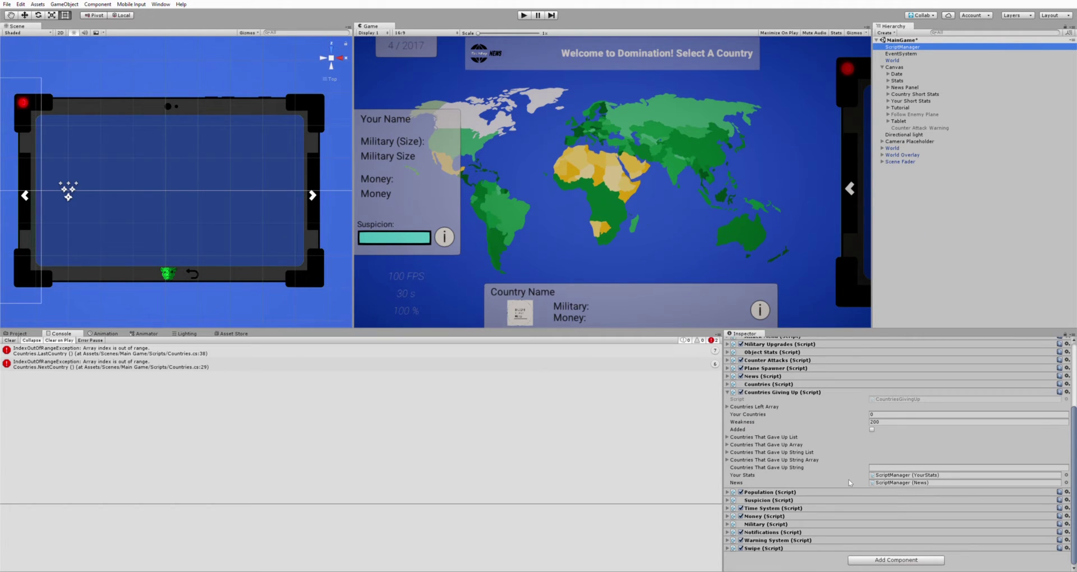
pyautogui.click(11, 340)
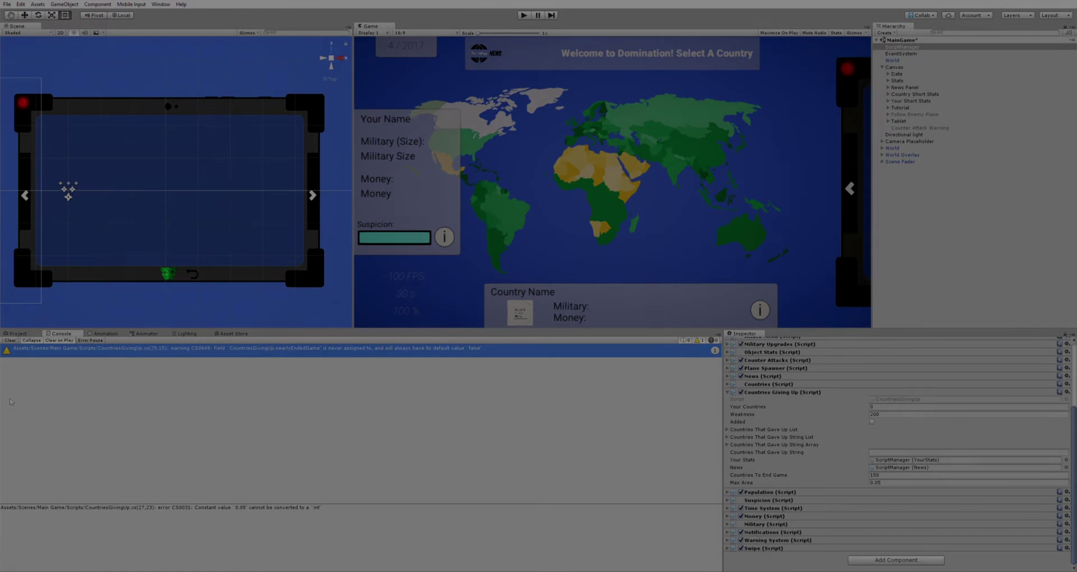
# Clear the Console warning and run a brief play-test up to the welcome dialog.
pyautogui.click(10, 340)
pyautogui.hotkey('ctrl', 'p')
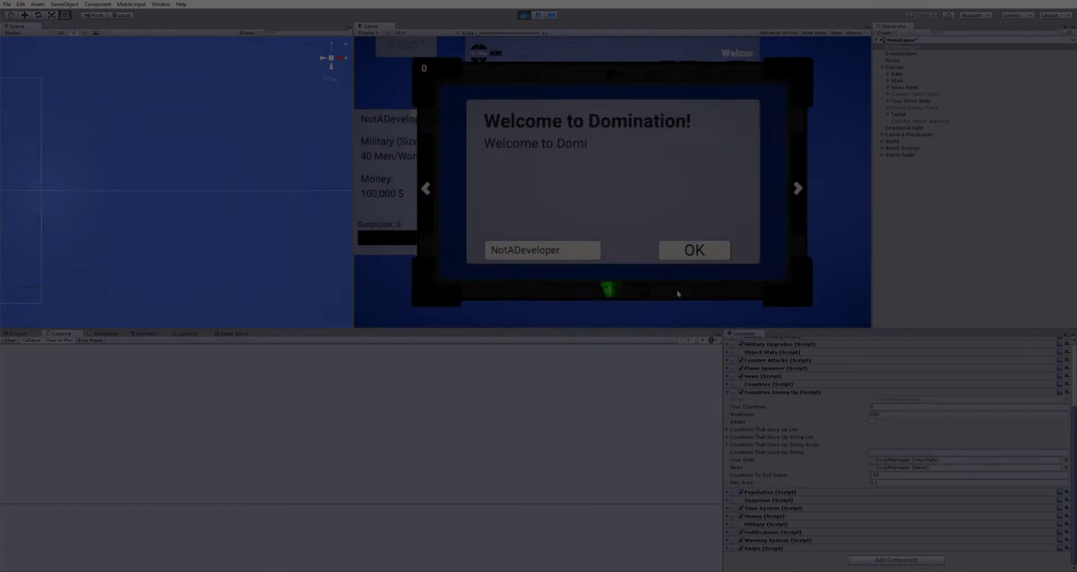
pyautogui.hotkey('ctrl', 'p')
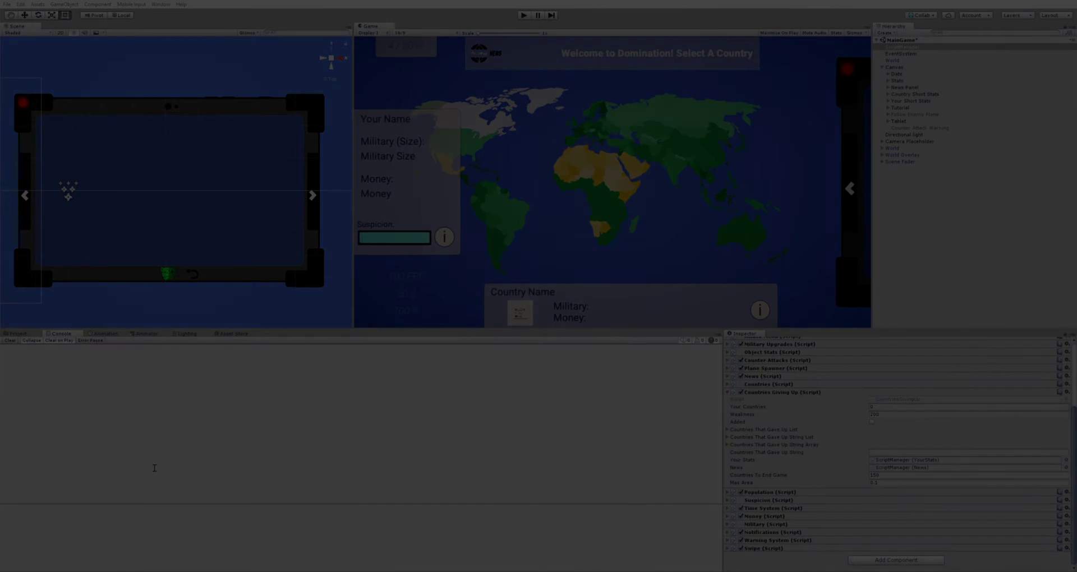